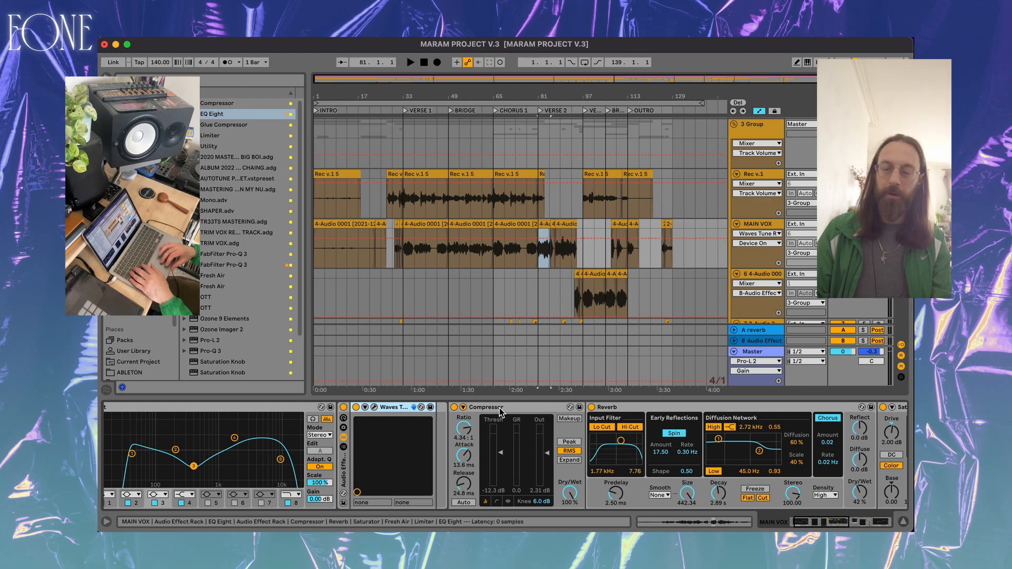
Play the MAIN VOX clip at Verse 1 and compare the sound with the Compressor bypassed and active
left_click(428, 224)
key("space")
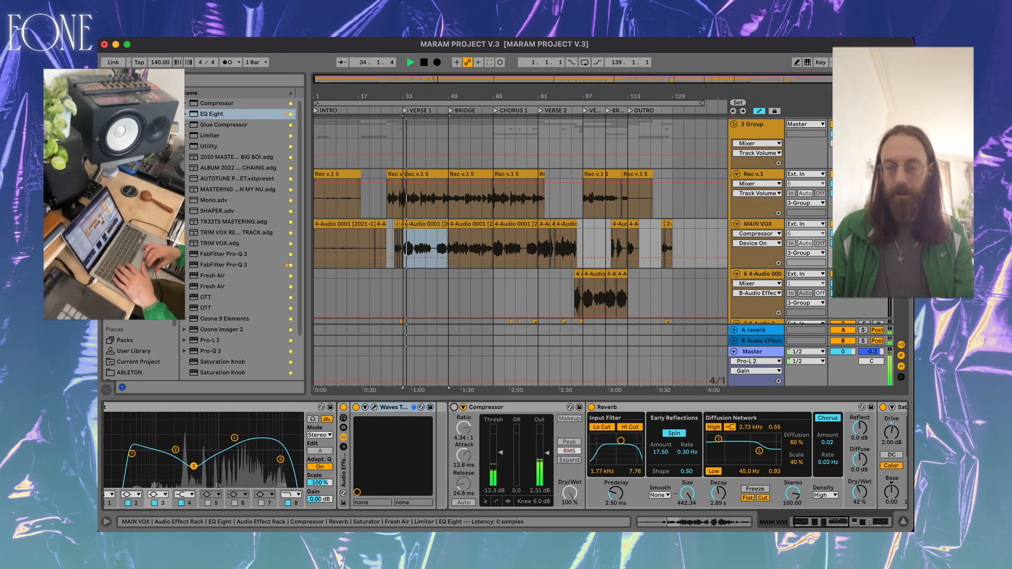
left_click(454, 408)
key("space")
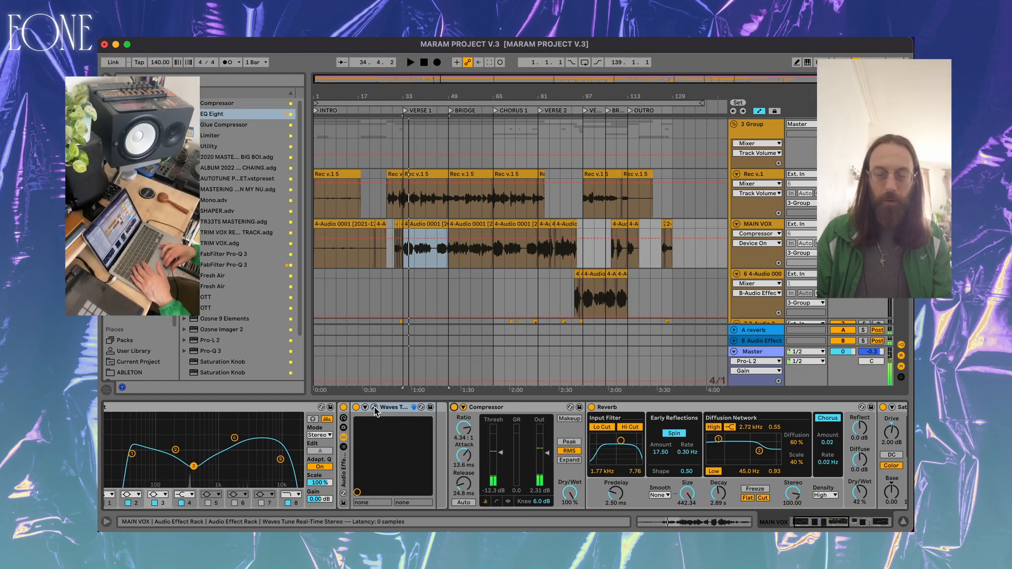
Review the MAIN VOX effects from Waves Tune Real-Time through Reverb, Saturator, Fresh Air and Limiter to the final EQ Eight
left_click(374, 407)
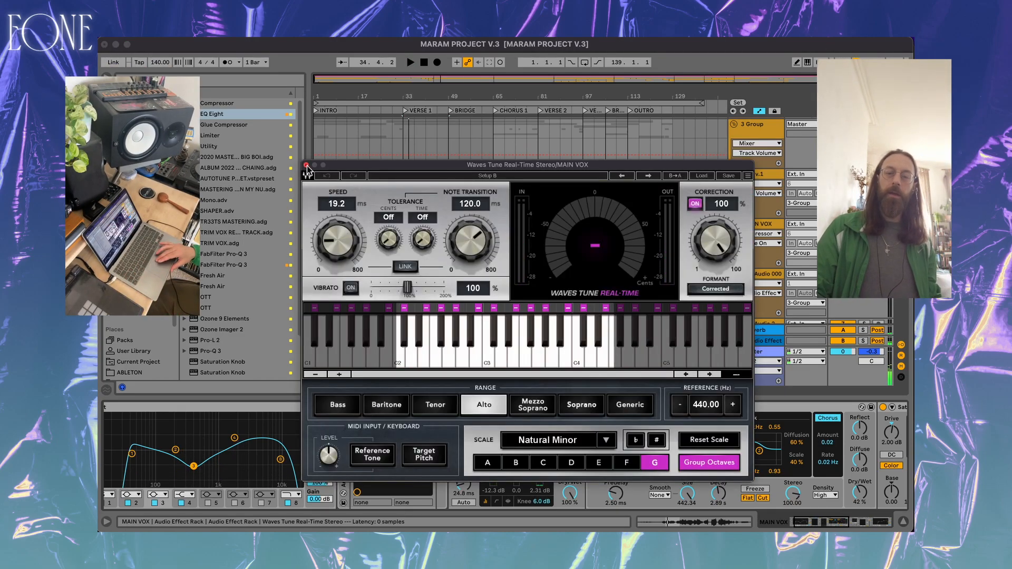
left_click(305, 165)
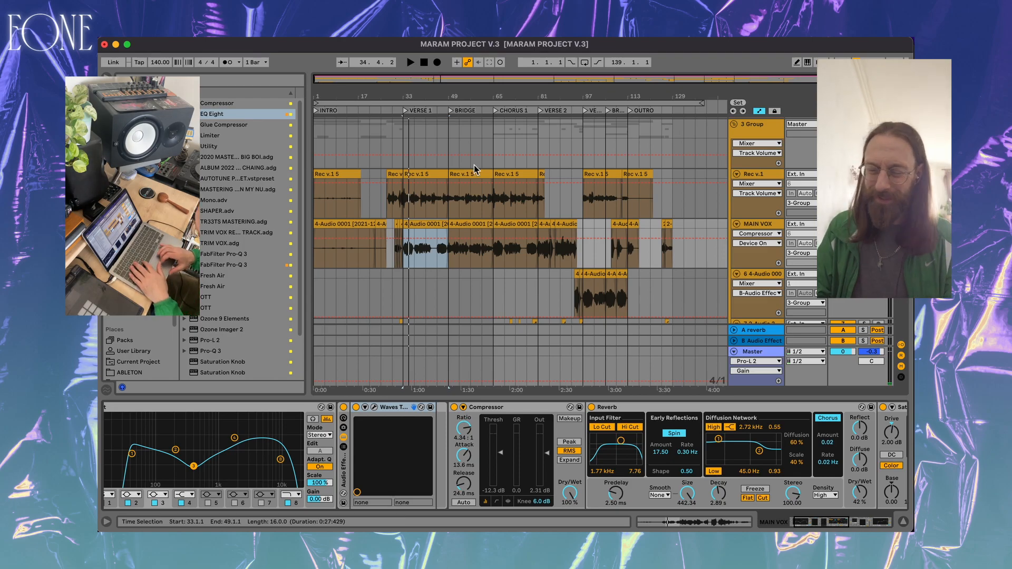
scroll(620, 424, "right", 5)
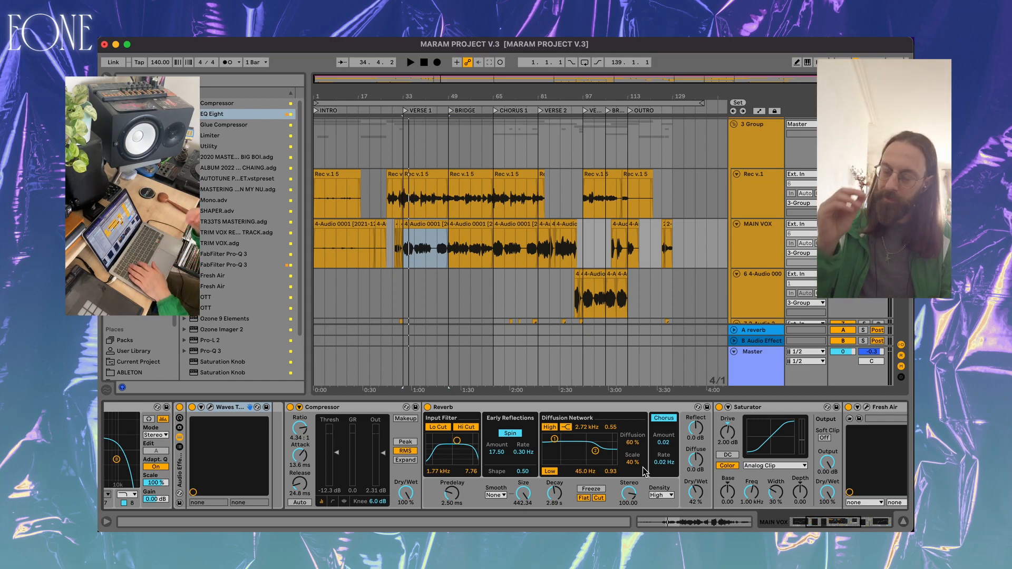
scroll(662, 455, "right", 3)
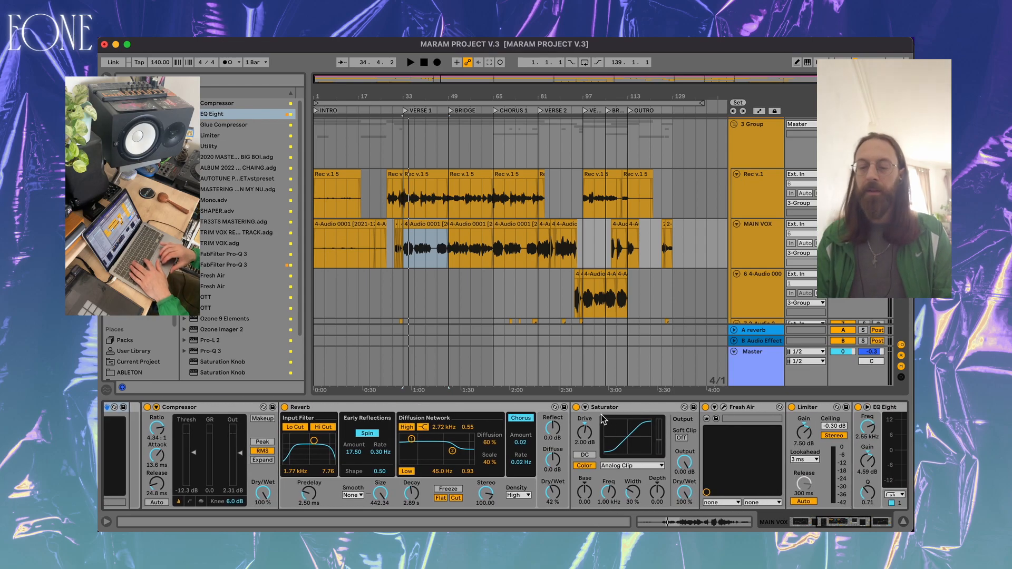
scroll(602, 416, "right", 3)
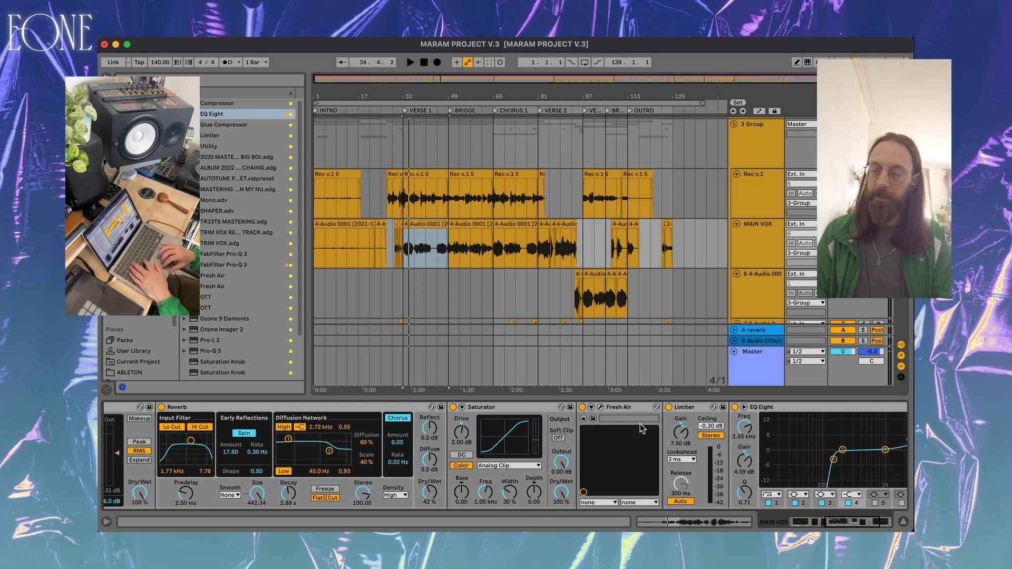
left_click(601, 408)
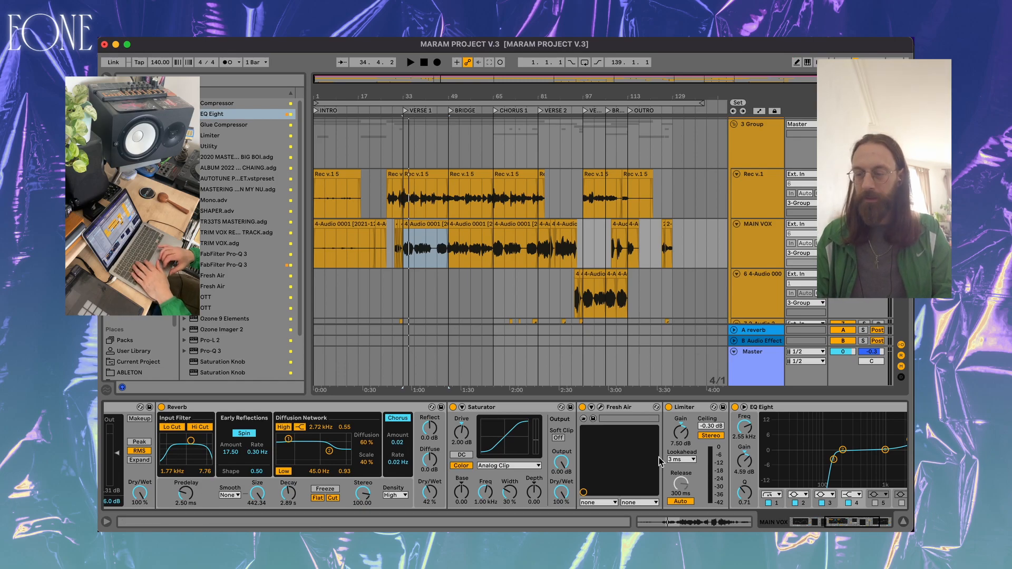
scroll(659, 461, "right", 5)
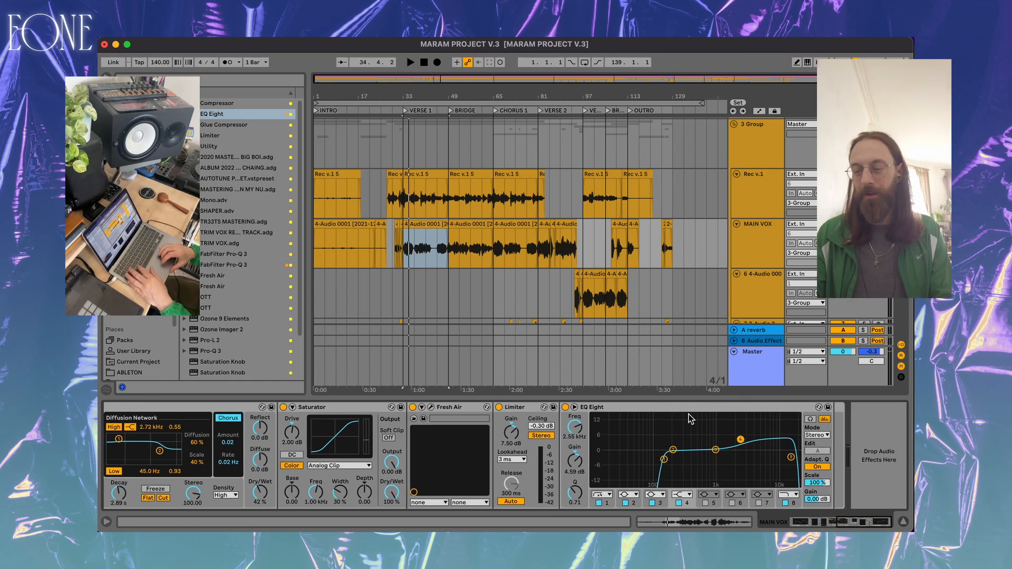
Play Verse 1 to hear the MAIN VOX track with its full effects chain active
key("space")
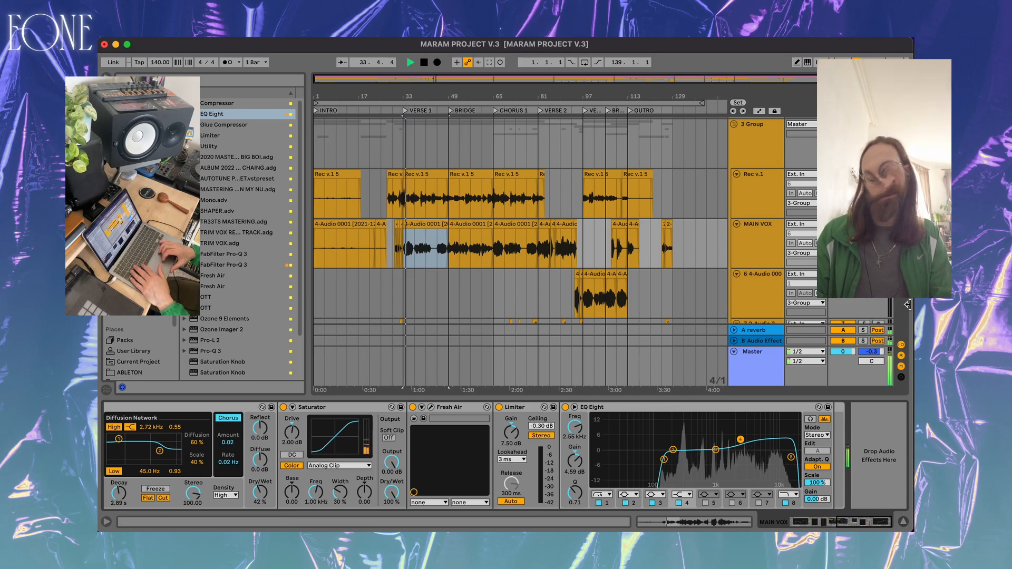
key("space")
key("space")
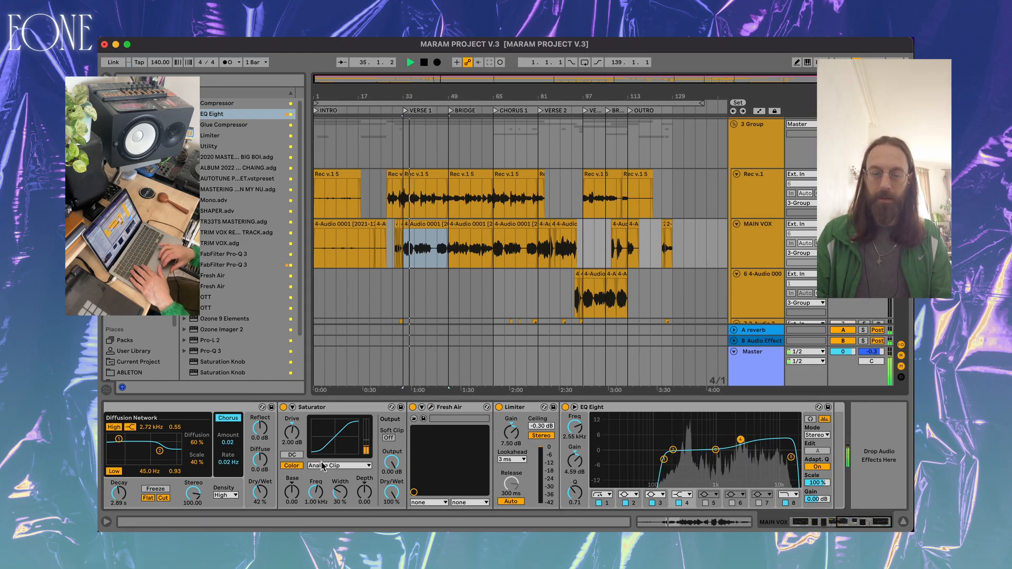
scroll(321, 465, "left", 5)
key("space")
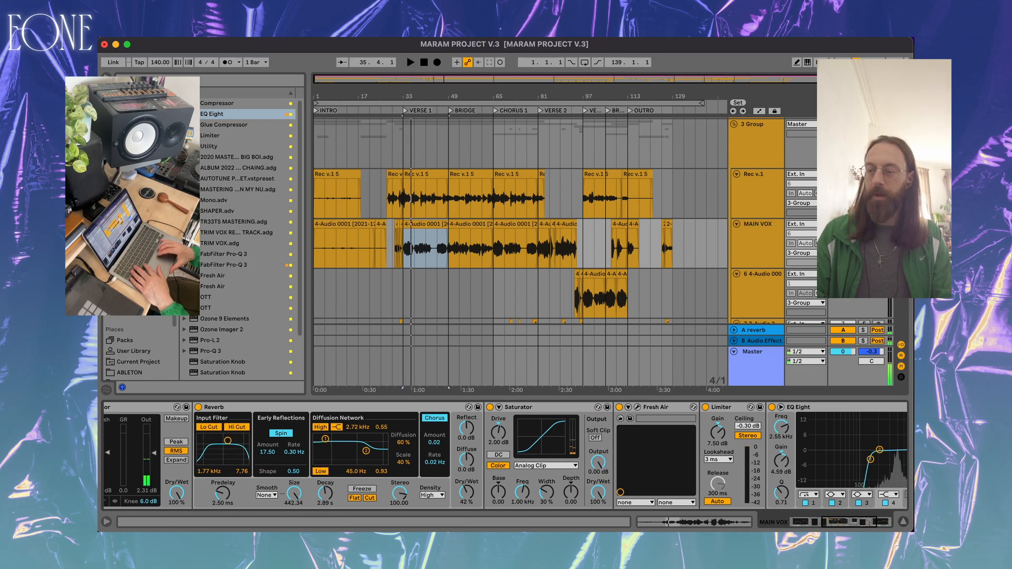
Bypass the outer Audio Effect Rack on MAIN VOX, play Verse 1 without it, and re-enable the rack
scroll(224, 438, "left", 8)
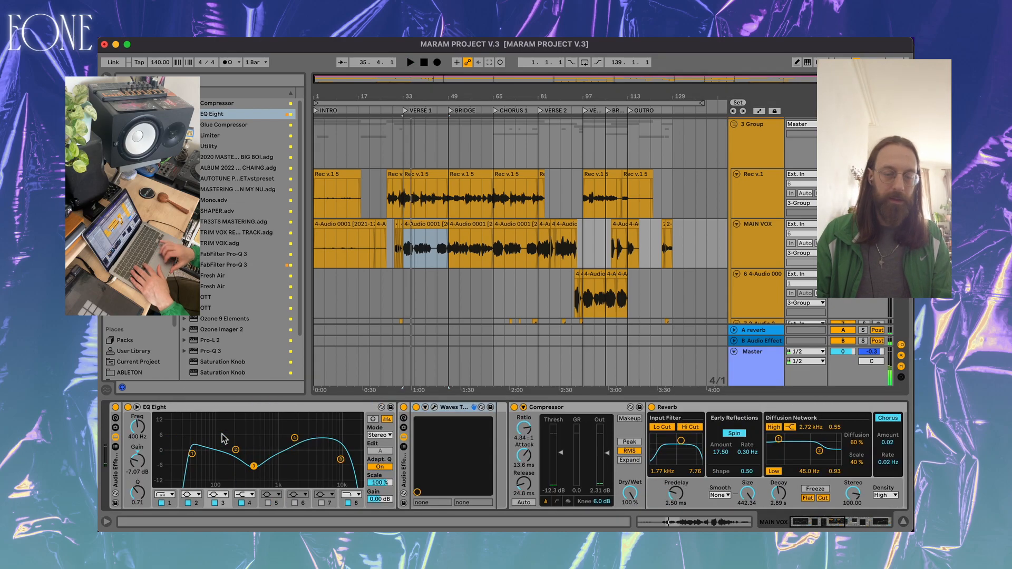
left_click(115, 408)
key("space")
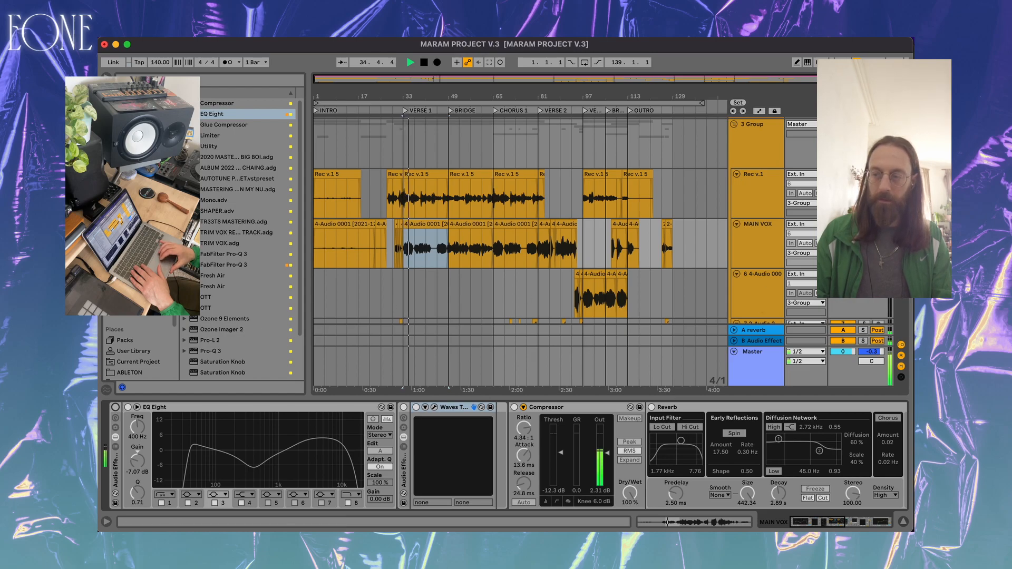
left_click(116, 407)
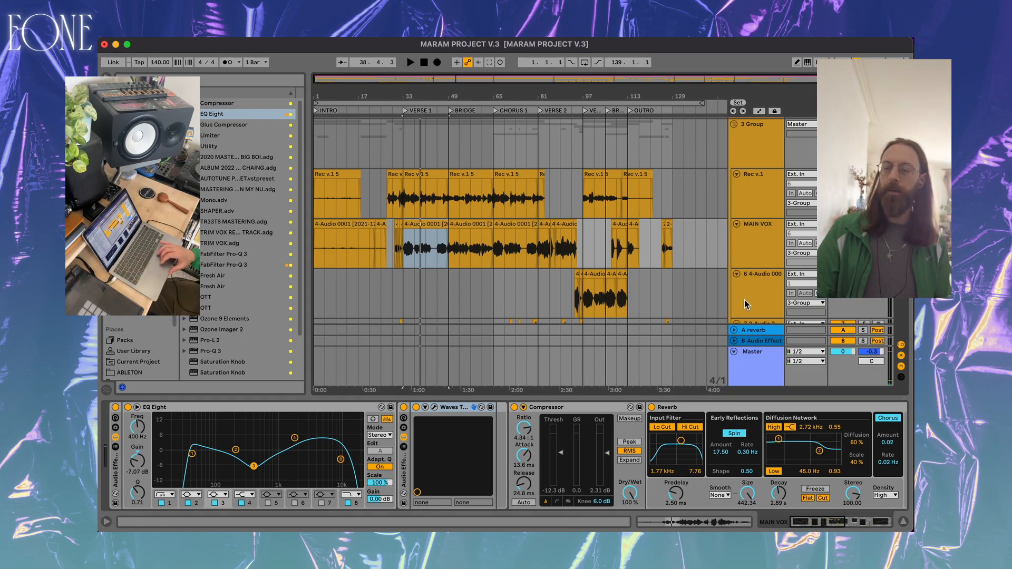
Review the effects on the A reverb return, from Waves Tune and Chorus-Ensemble through Reverb and EQ Eight to Saturator
left_click(759, 331)
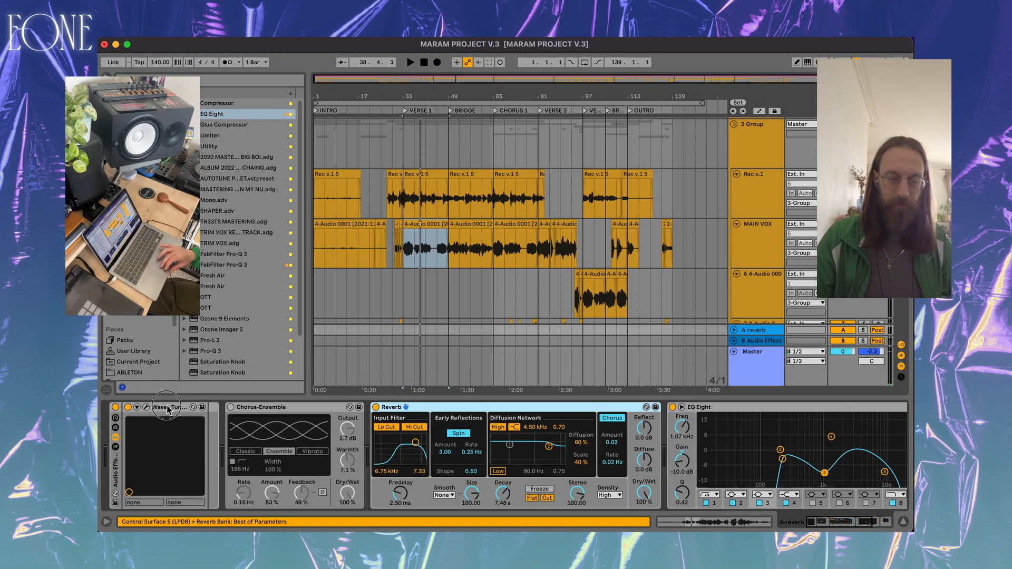
left_click(168, 410)
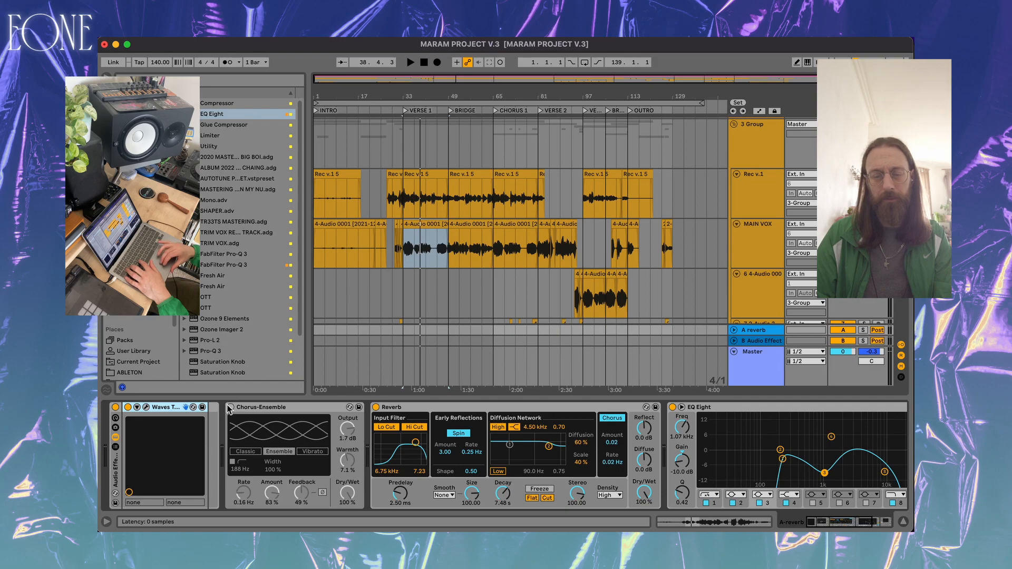
left_click(451, 409)
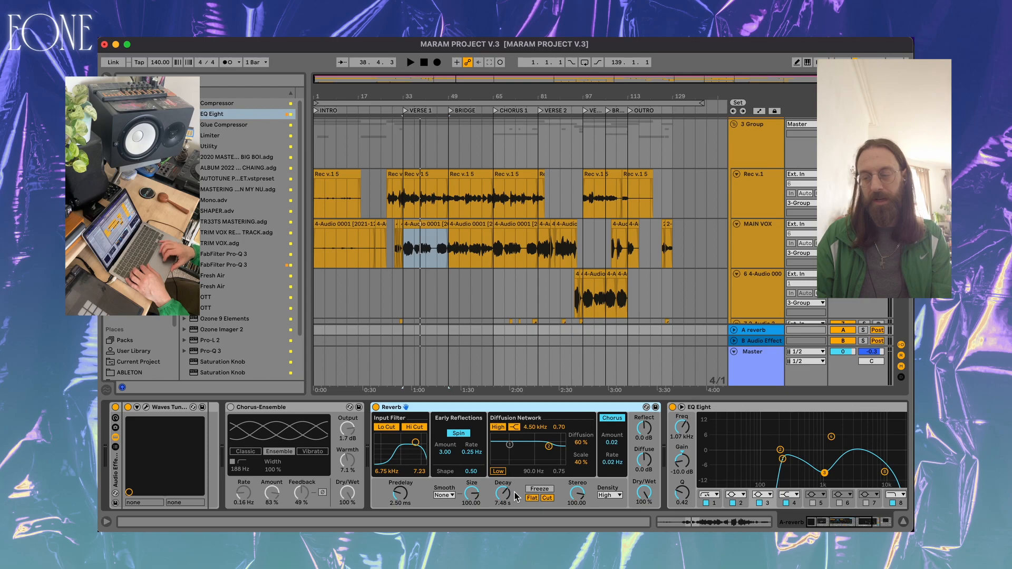
scroll(515, 496, "right", 5)
scroll(684, 459, "right", 1)
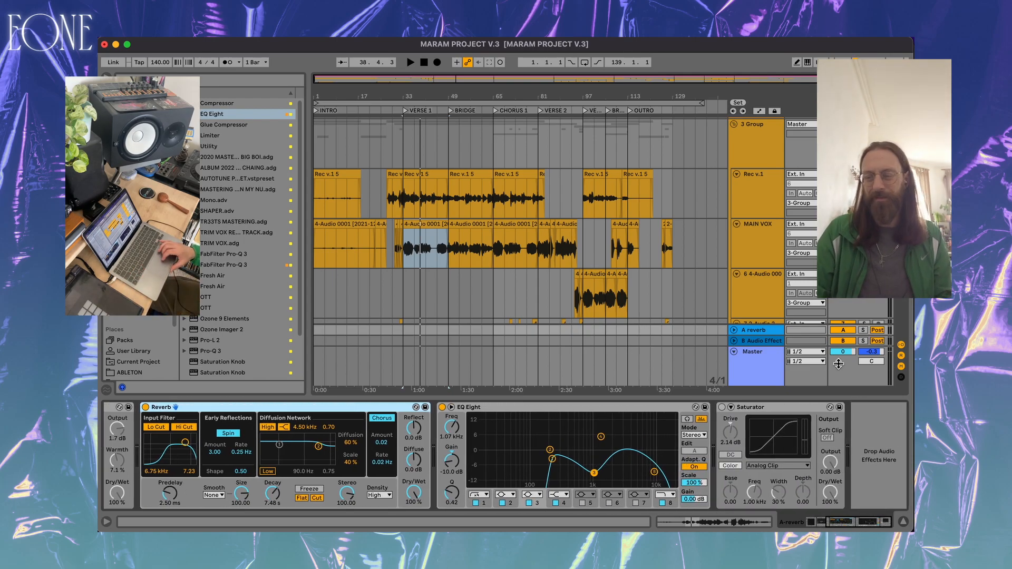
Review the Delay and EQ Eight on the B Audio Effect return and play Verse 1 through them
left_click(771, 343)
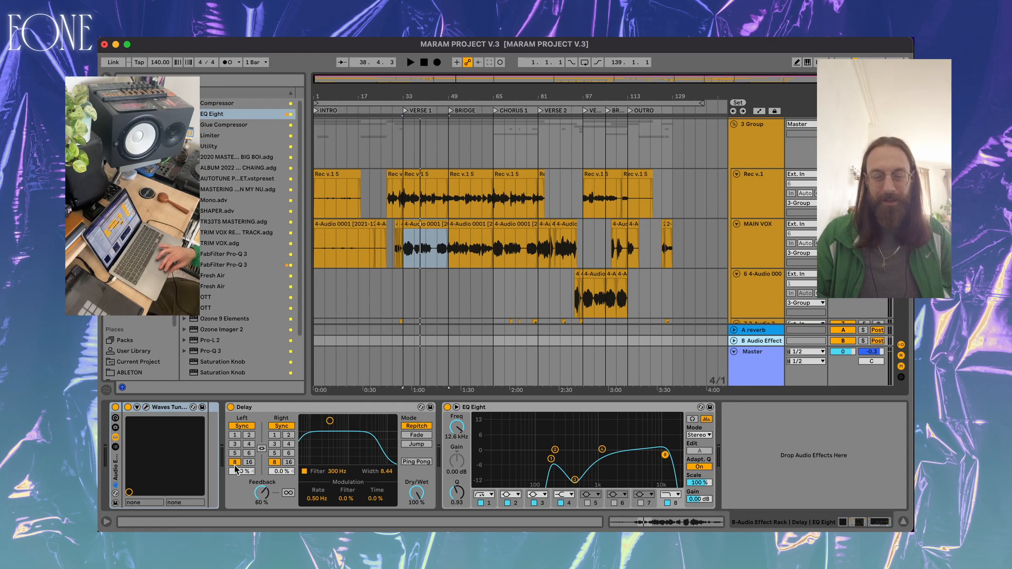
left_click(543, 409)
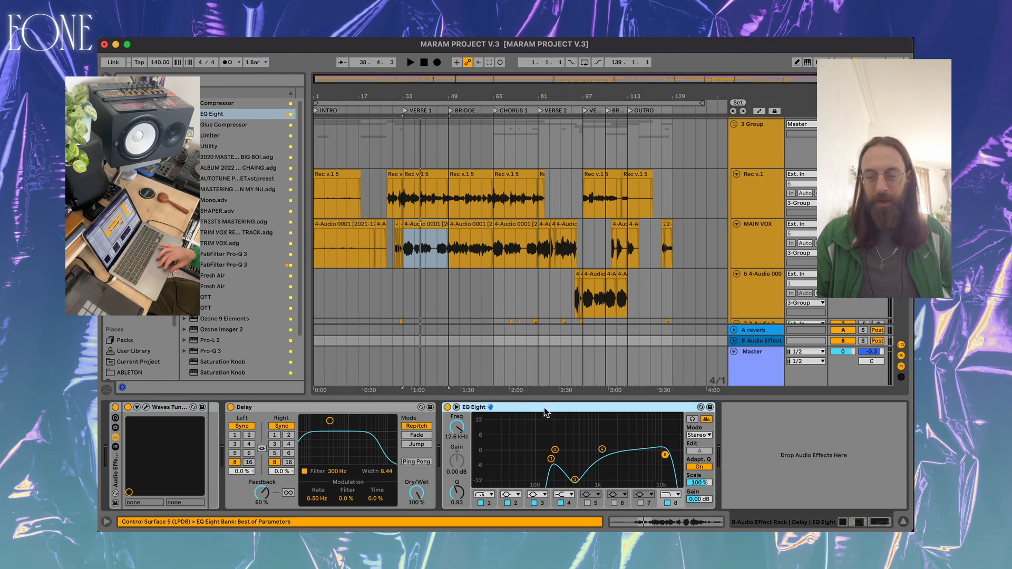
key("space")
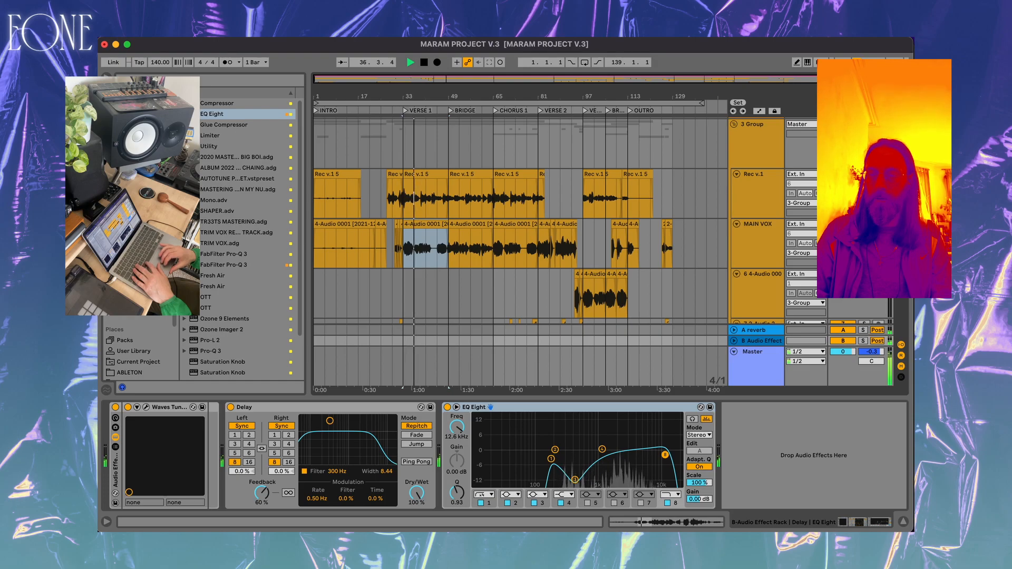
Show the effects chain of the Rec v.1 track and play its Verse 1 section
left_click(776, 188)
key("space")
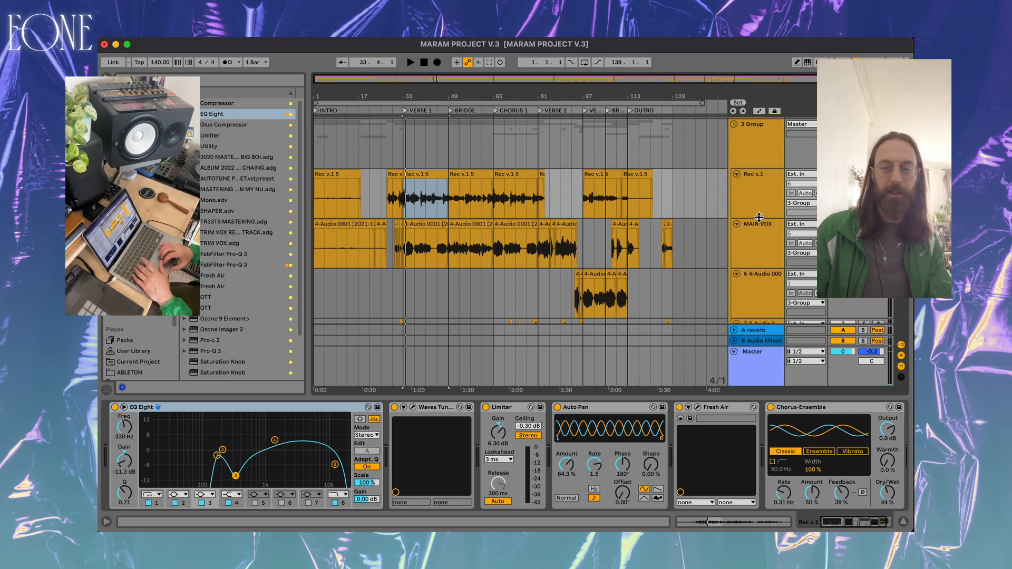
key("space")
left_click(759, 190)
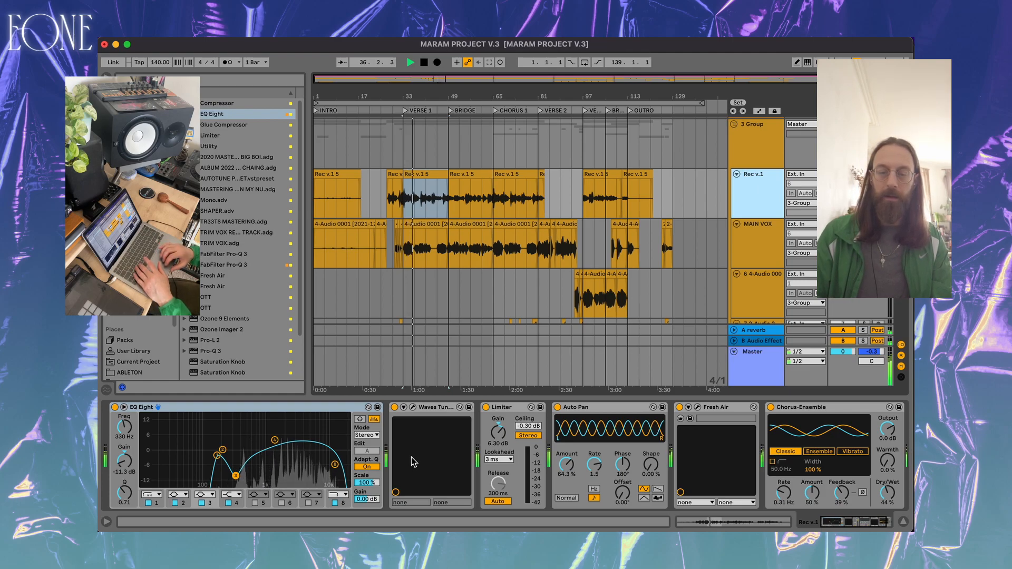
key("space")
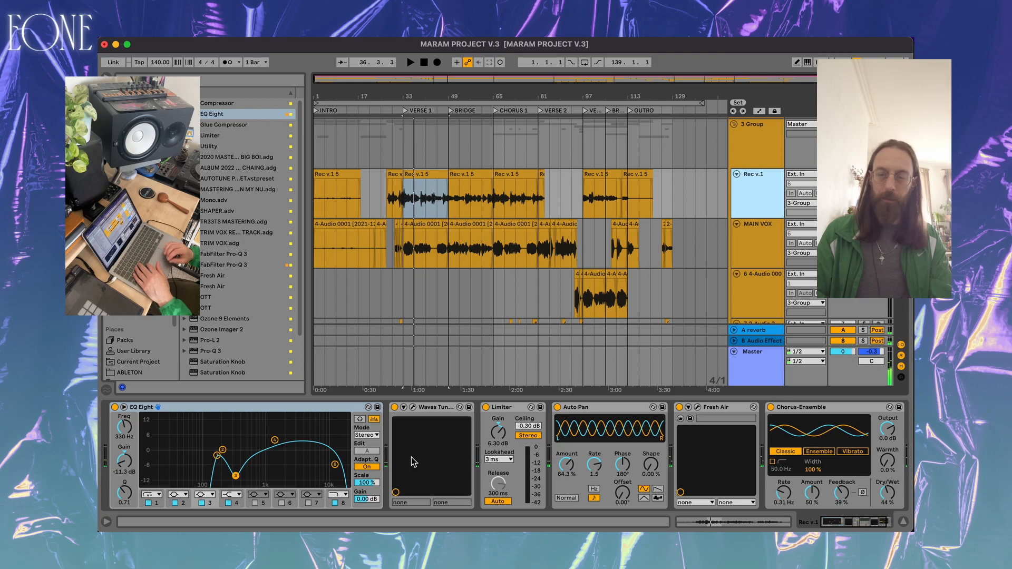
Inspect the Waves Tune Real-Time and Fresh Air plug-in settings on Rec v.1, and the Chorus-Ensemble at the chain's end
left_click(413, 408)
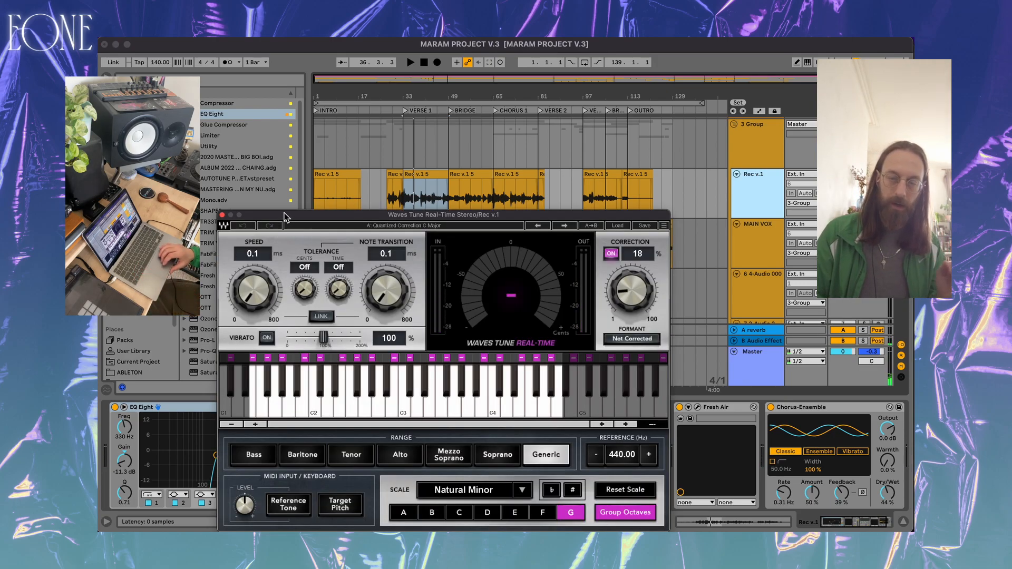
left_click(222, 215)
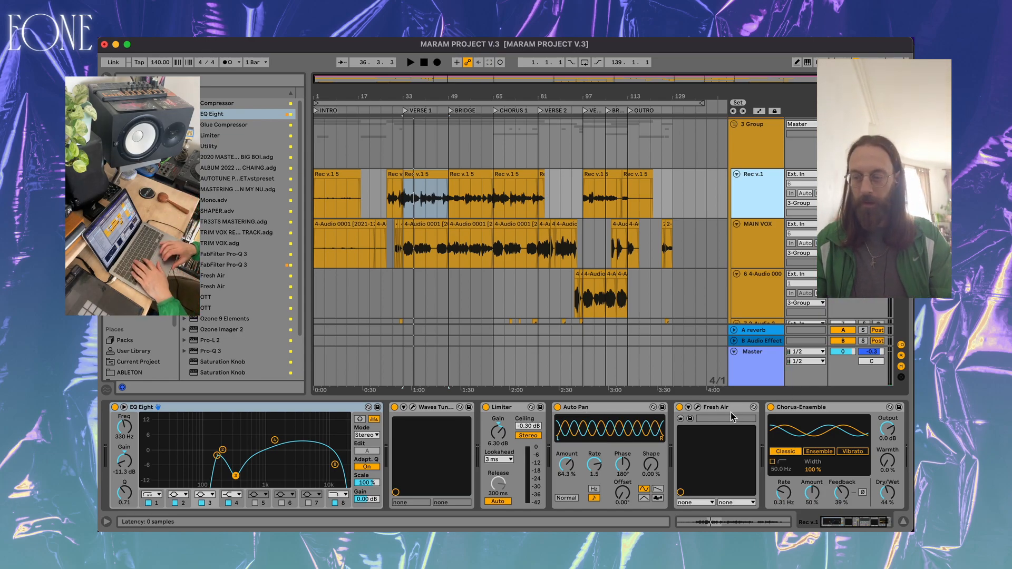
left_click(697, 408)
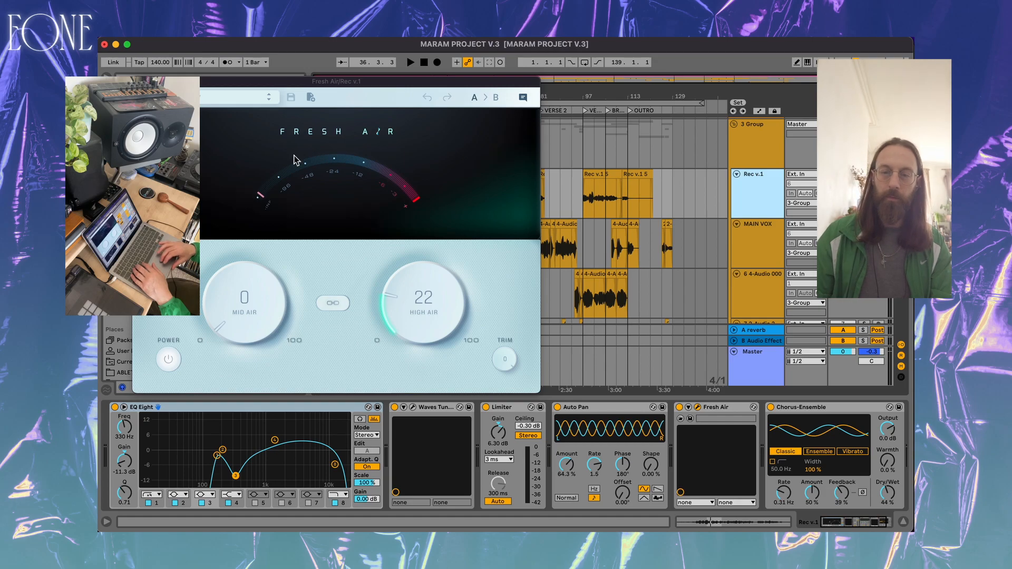
left_click(139, 82)
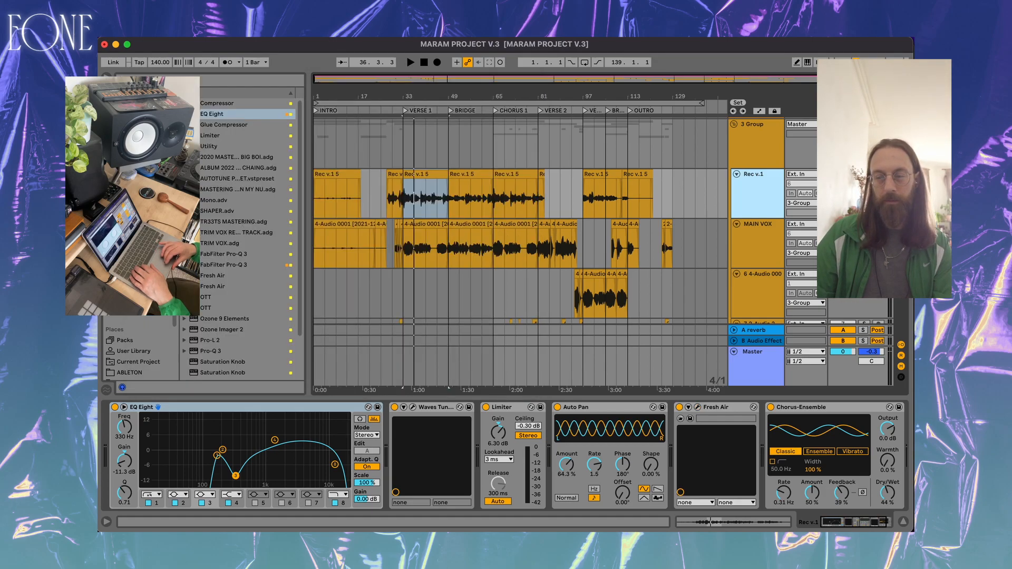
left_click(759, 434)
scroll(758, 434, "right", 3)
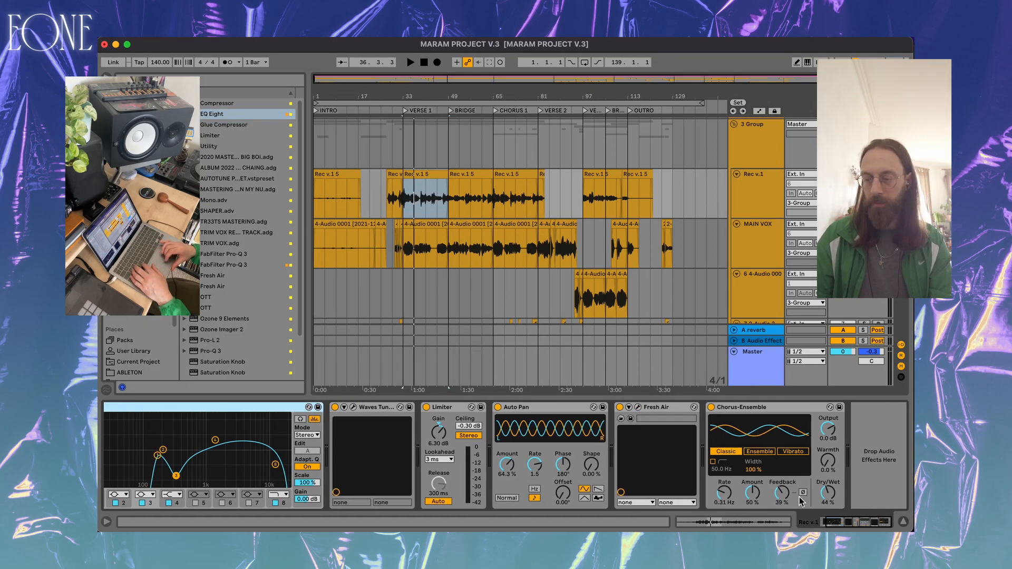
Compare Verse 1 on Rec v.1 with Chorus-Ensemble and Waves Tune bypassed and active, leaving both enabled
left_click(711, 407)
key("space")
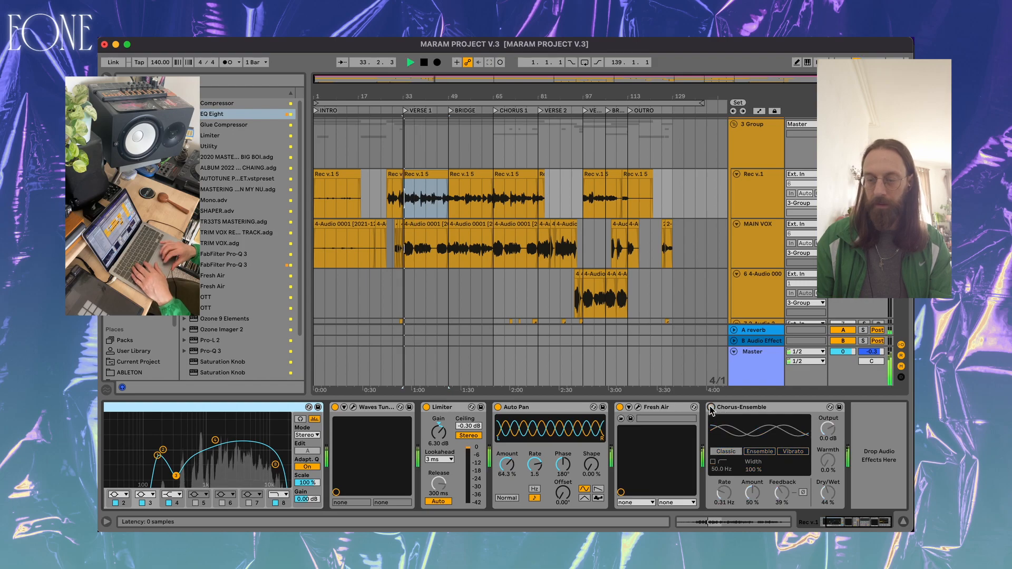
left_click(335, 408)
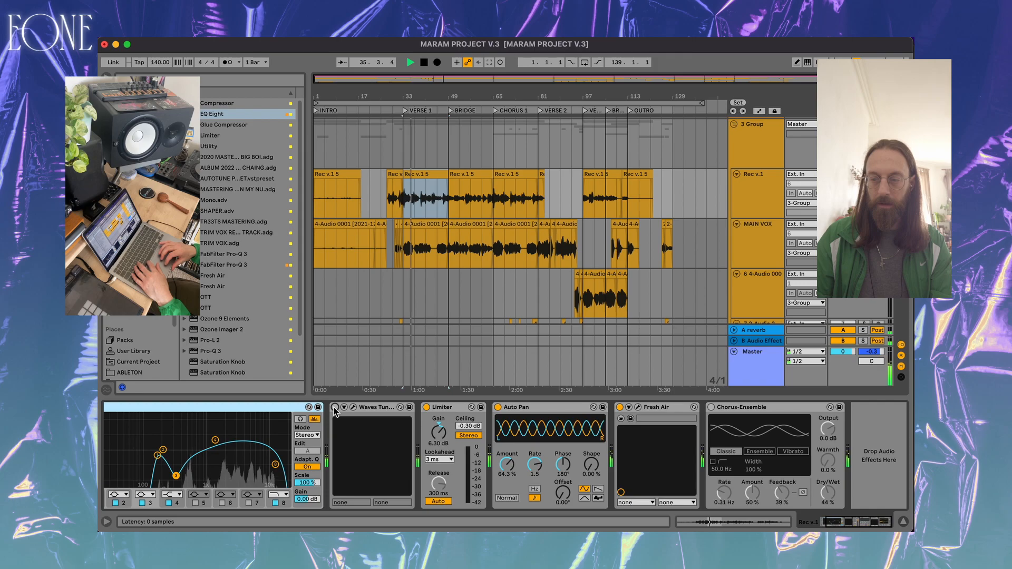
left_click(335, 408)
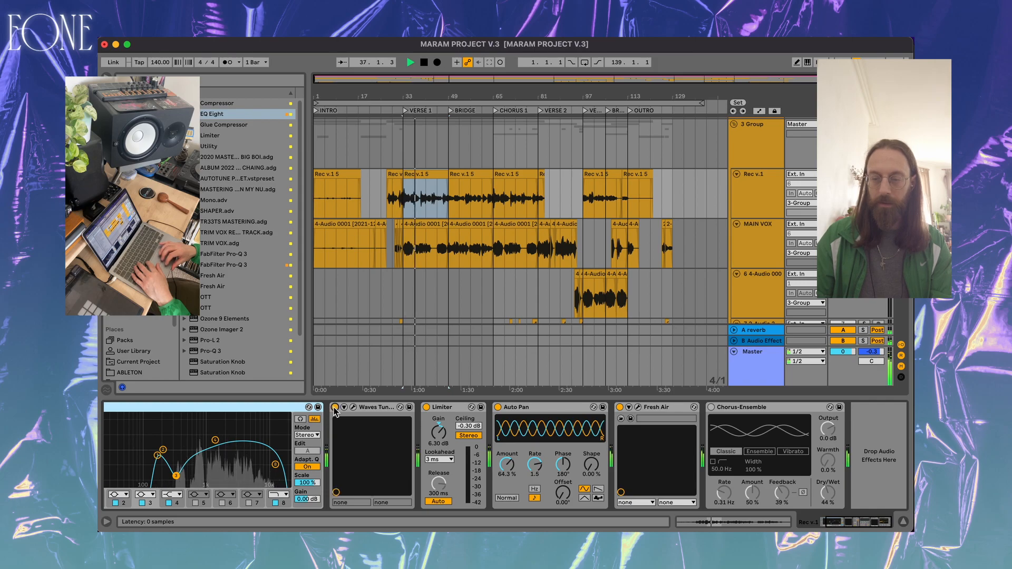
left_click(711, 407)
key("space")
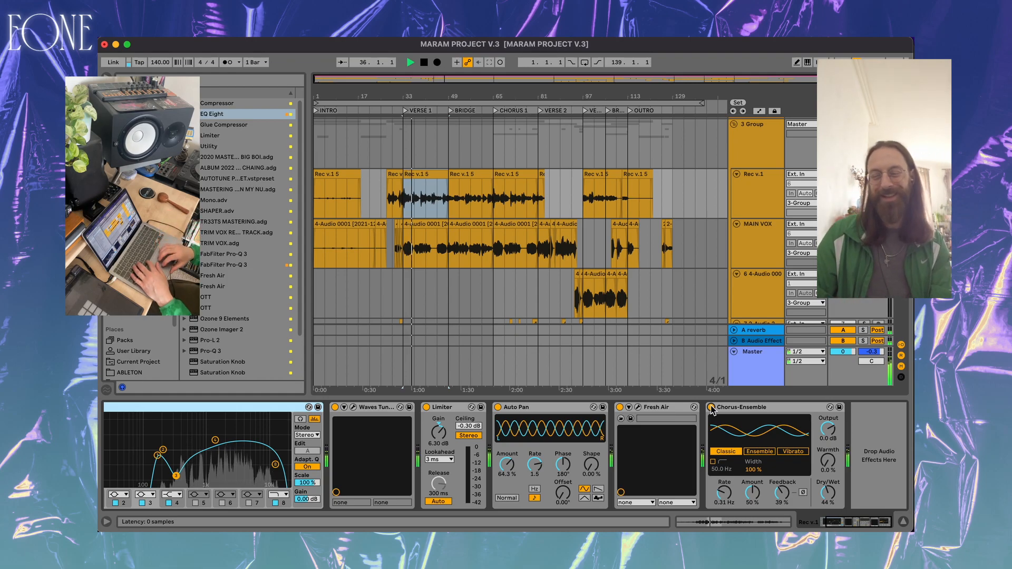
key("space")
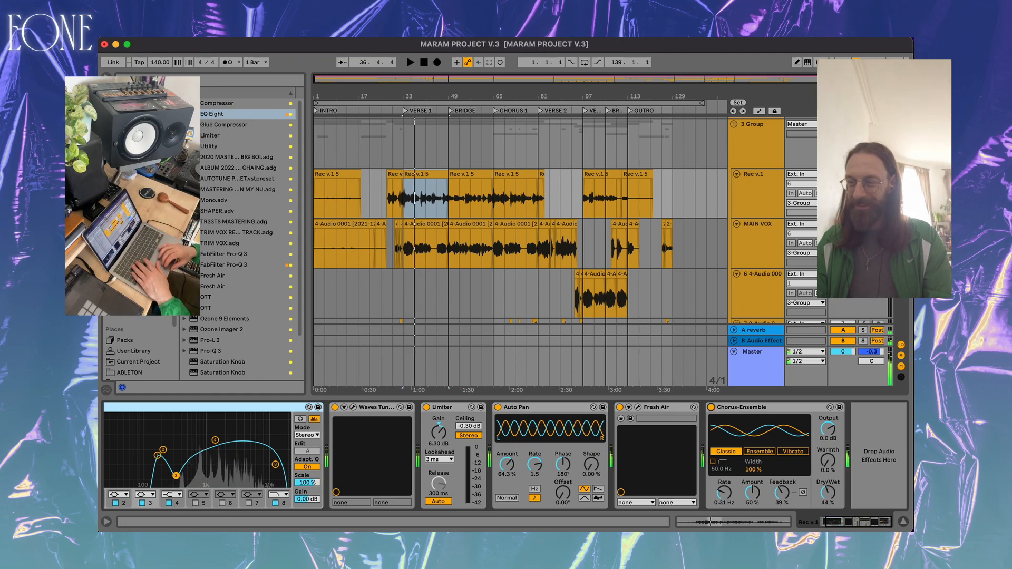
Show the Auto Filter Frequency automation of track 9 while its Chorus 1 section plays
scroll(442, 126, "down", 7)
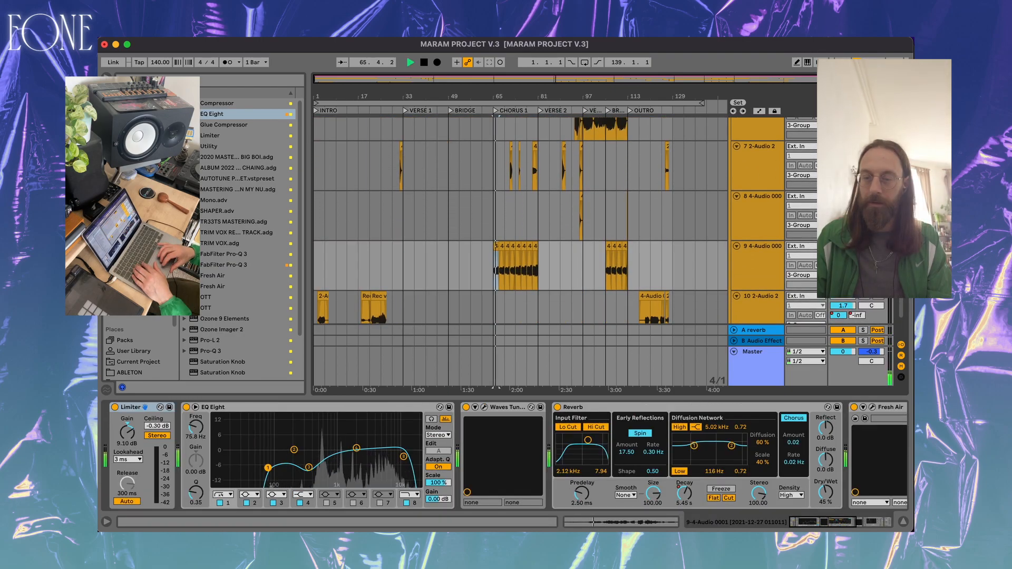
key("a")
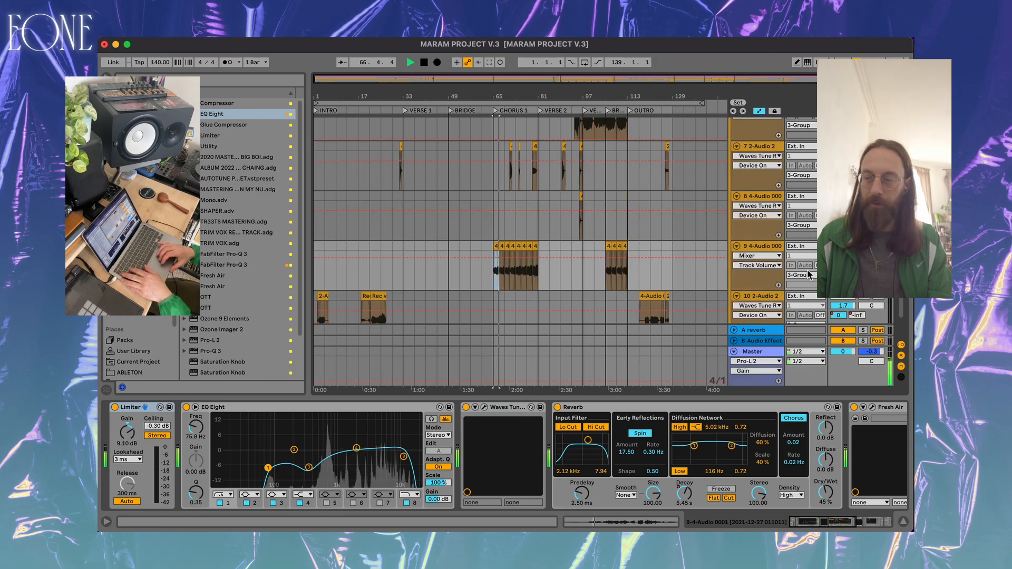
left_click(756, 255)
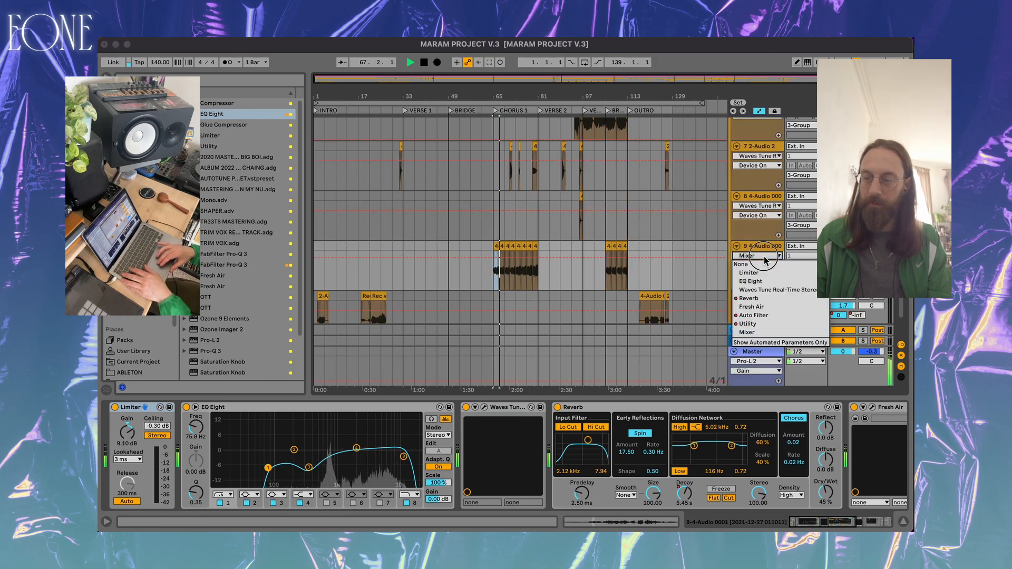
left_click(751, 307)
left_click(755, 256)
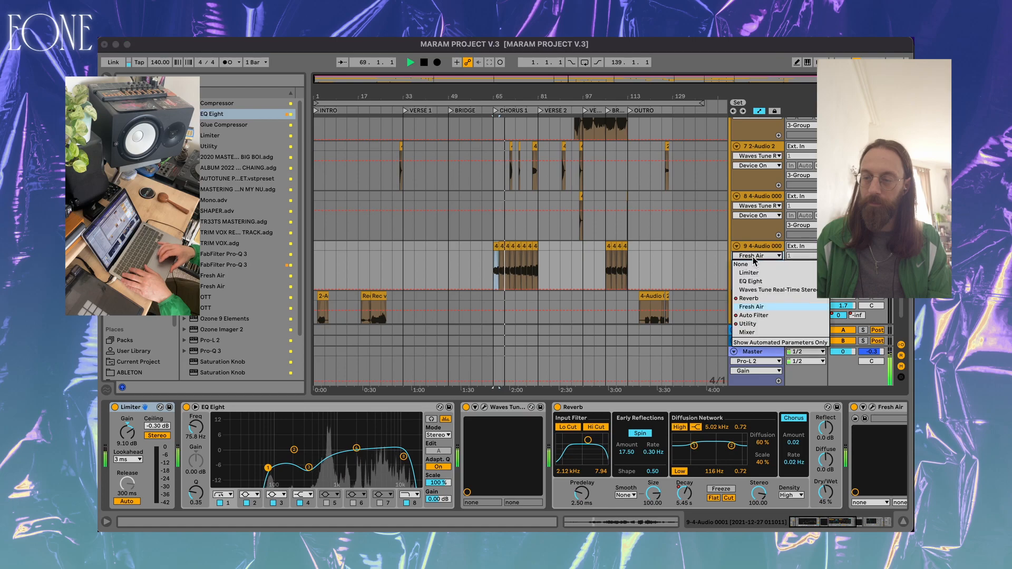
left_click(747, 315)
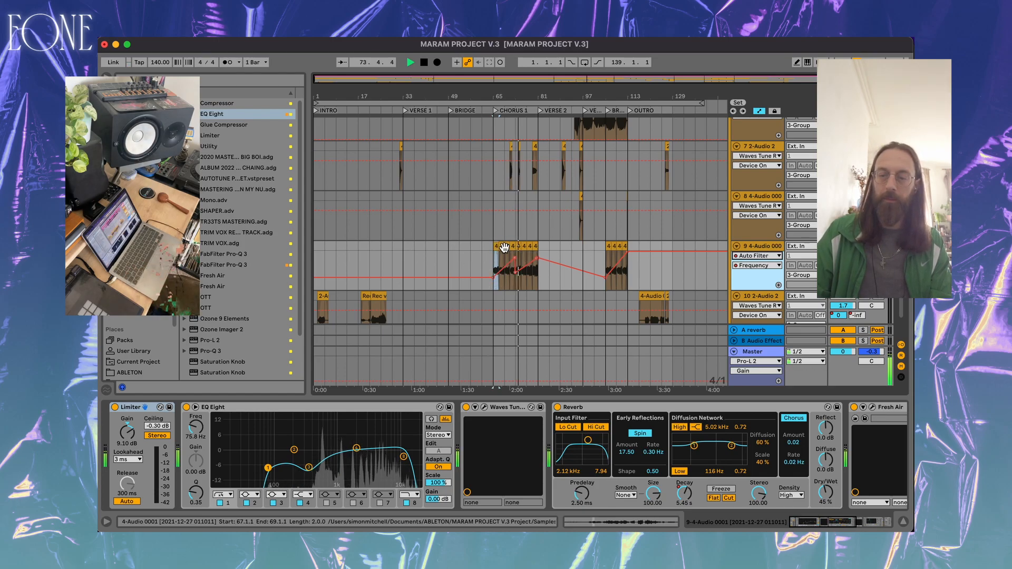
Open the track 9 clip starting at bar 67 and check its warp mode options, keeping Complex
double_click(501, 246)
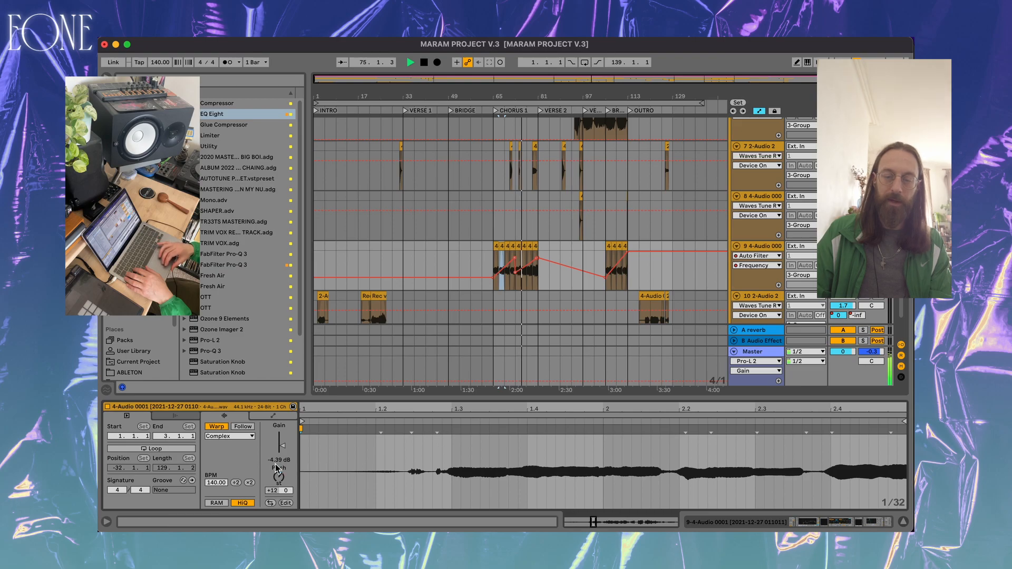
left_click(241, 438)
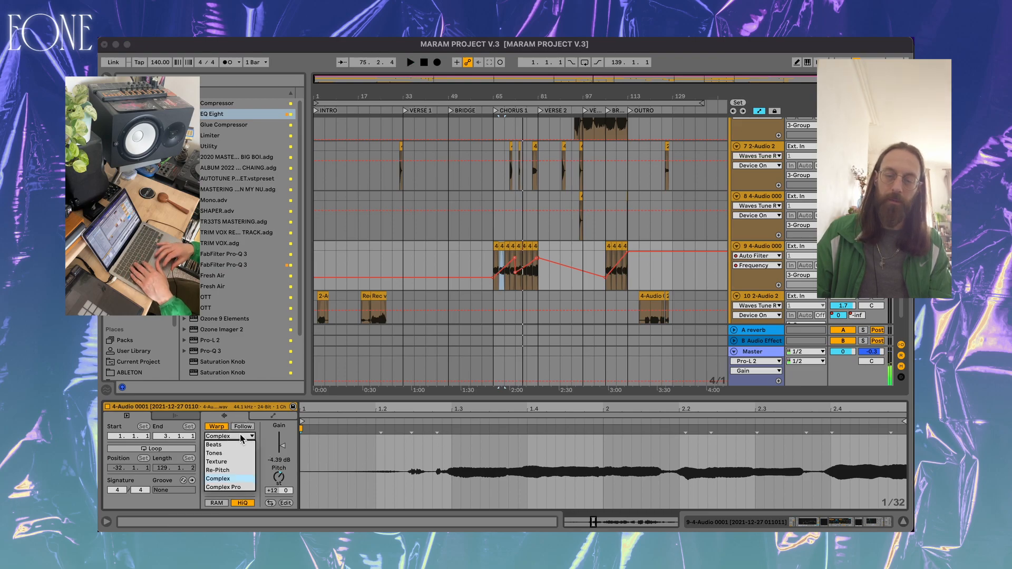
left_click(222, 478)
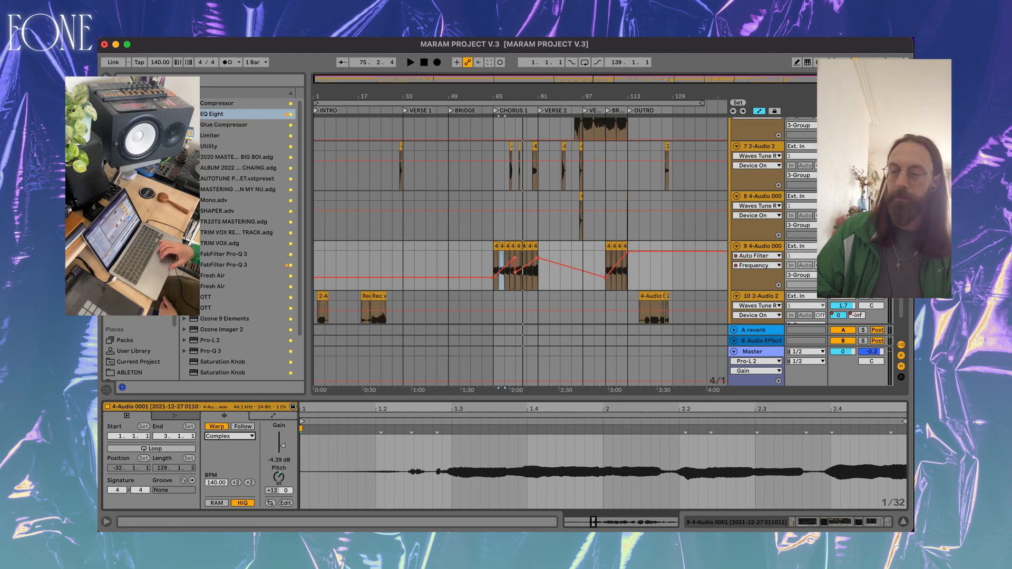
Show the clip settings of the MAIN VOX Bridge clip for comparison with the track 9 clips
scroll(542, 210, "up", 5)
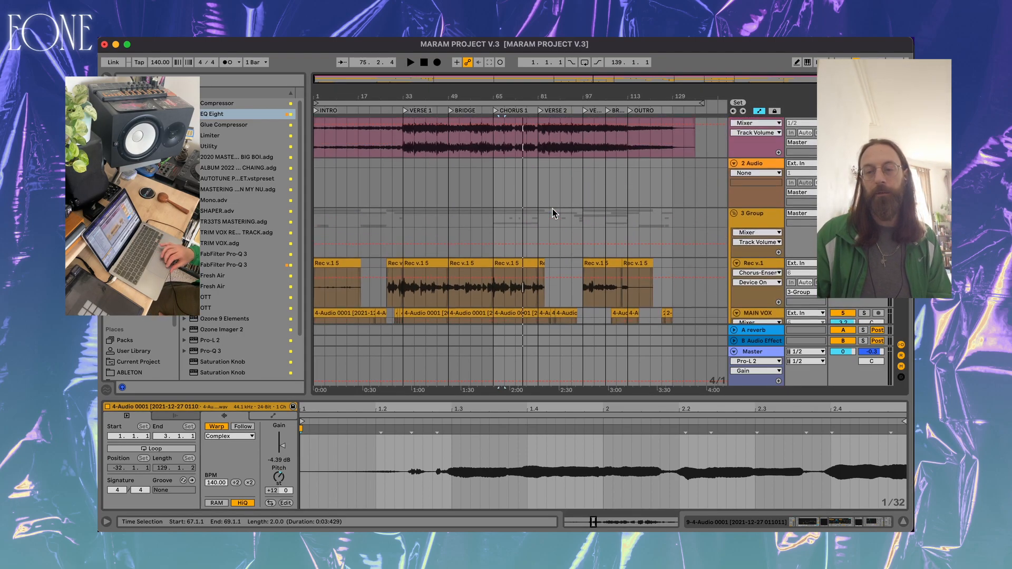
left_click(463, 147)
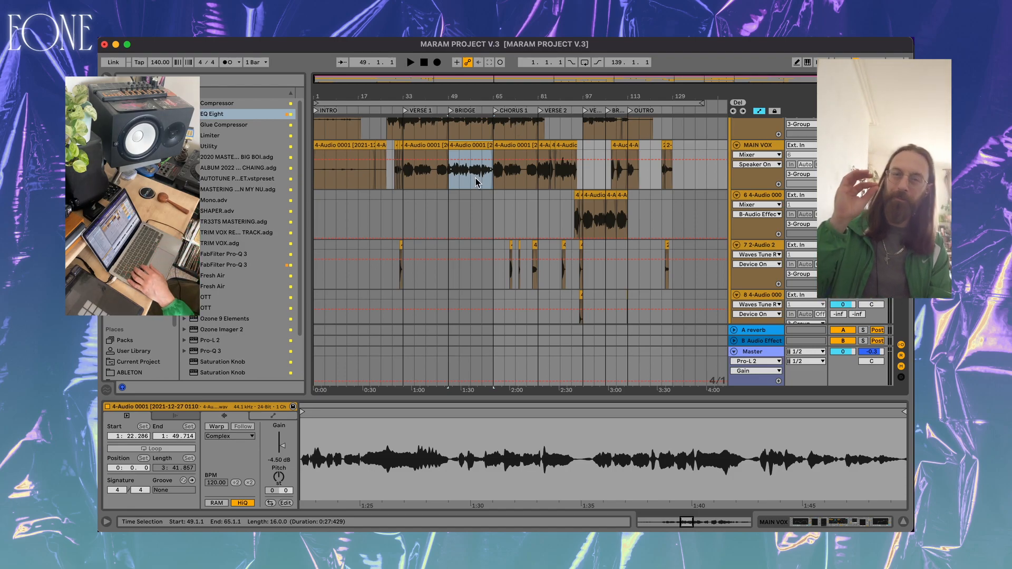
scroll(558, 241, "down", 5)
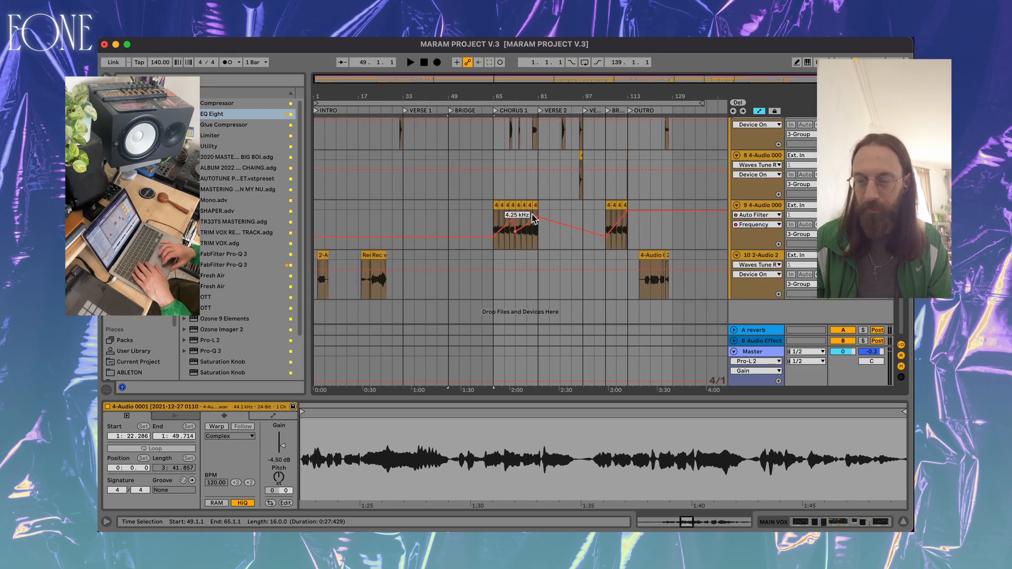
Show the Reverb Decay Time automation on track 9 and play the end of Chorus 1 through it
left_click(519, 207)
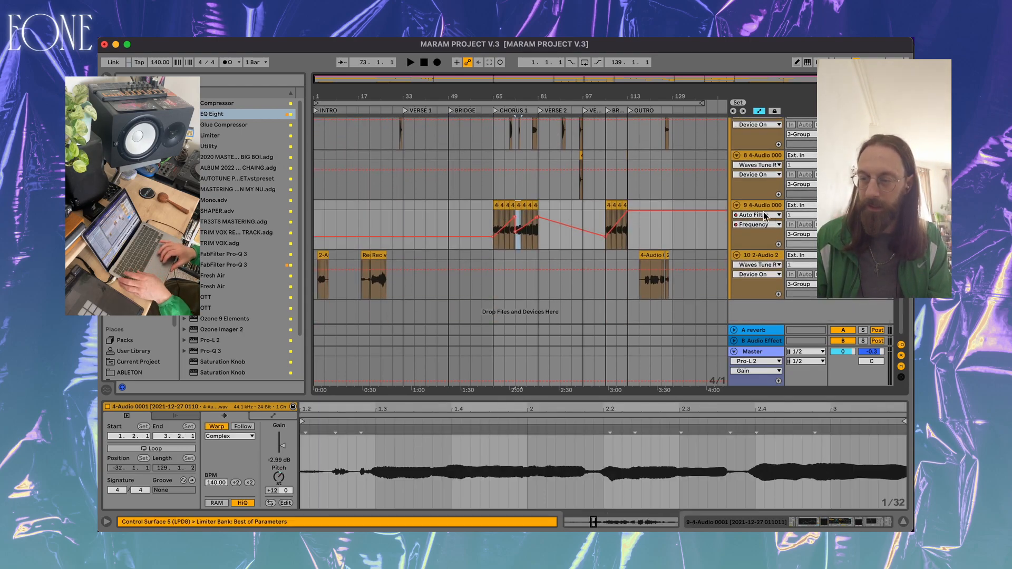
key("shift+Tab")
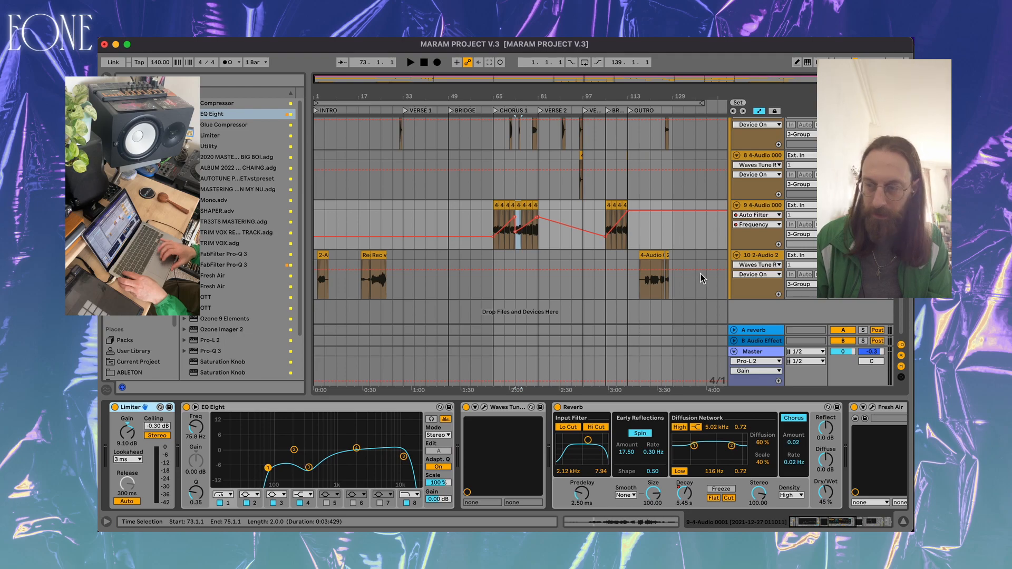
left_click(756, 215)
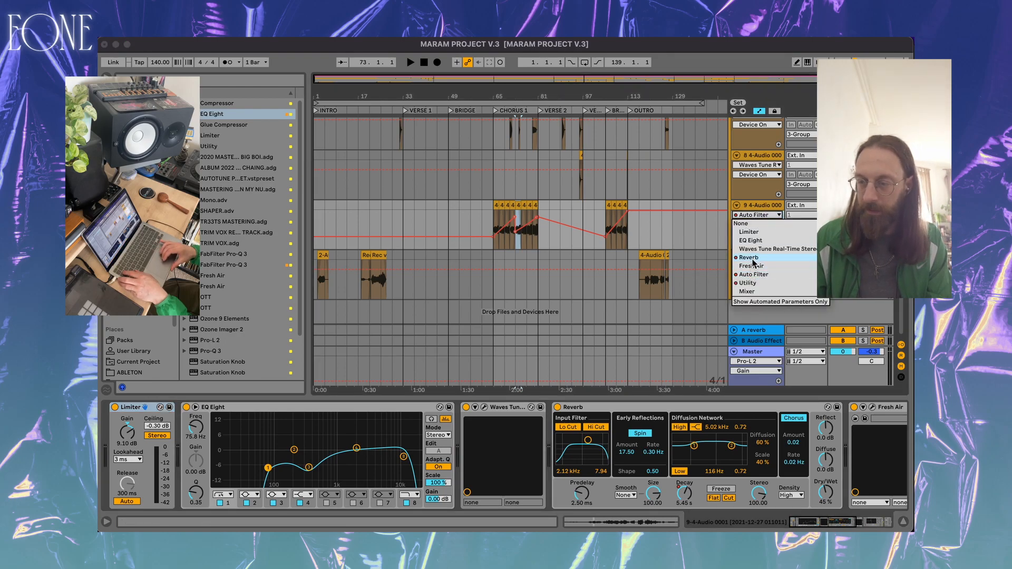
left_click(752, 258)
left_click(759, 225)
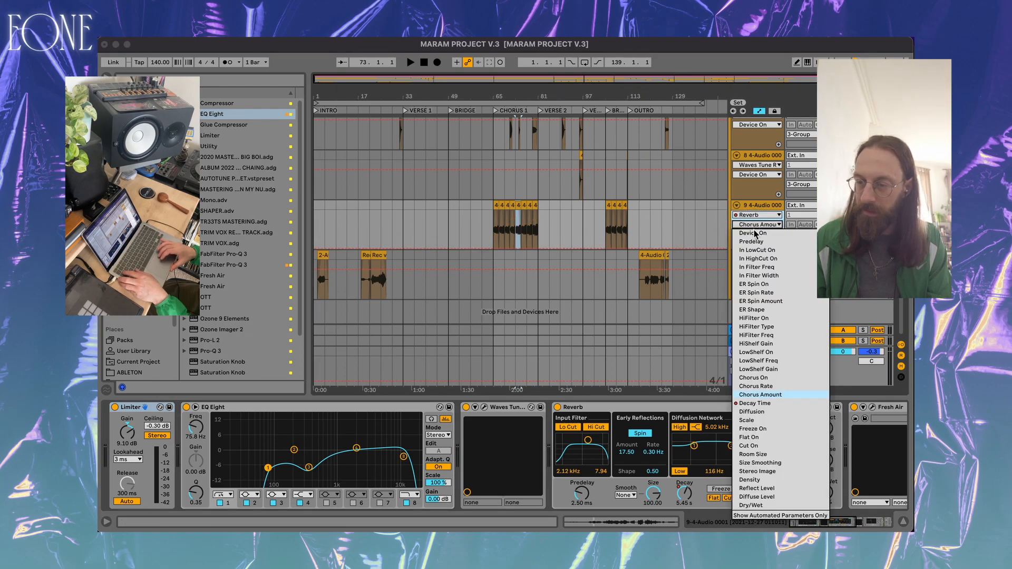
left_click(750, 401)
key("space")
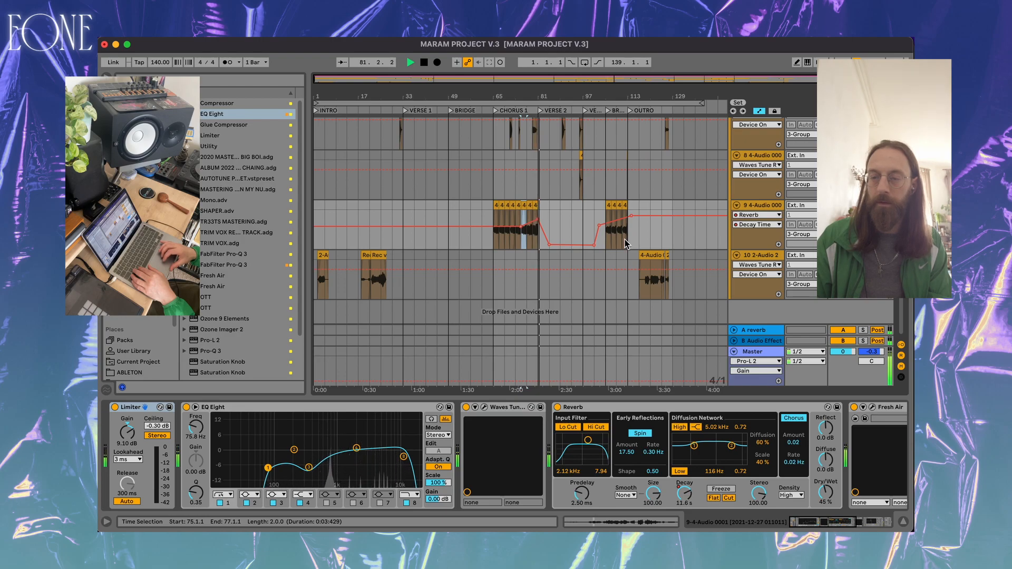
key("space")
Play track 9's clips from bar 105 and inspect the Auto Filter's Resonance and Frequency automation
left_click(609, 205)
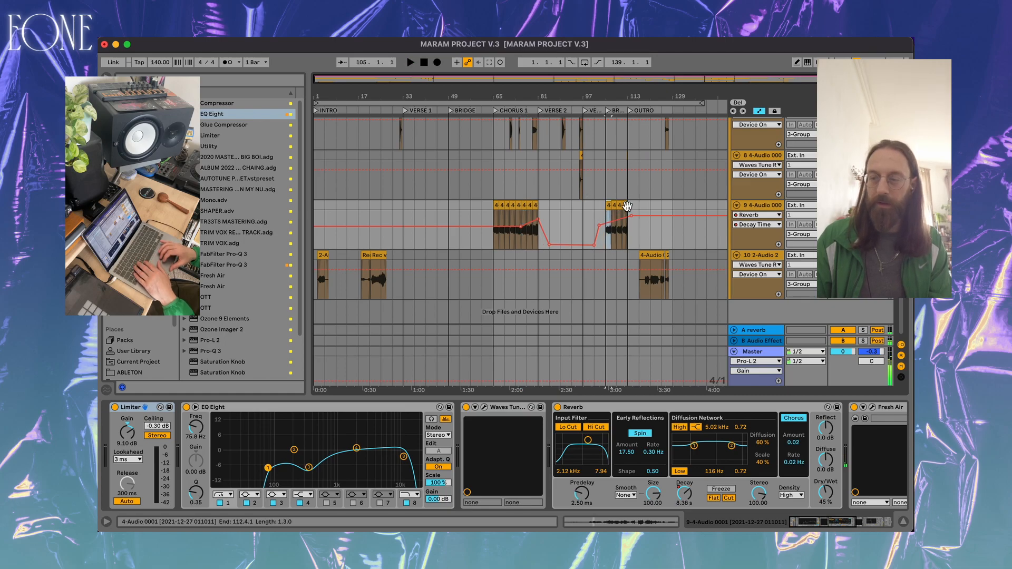
key("space")
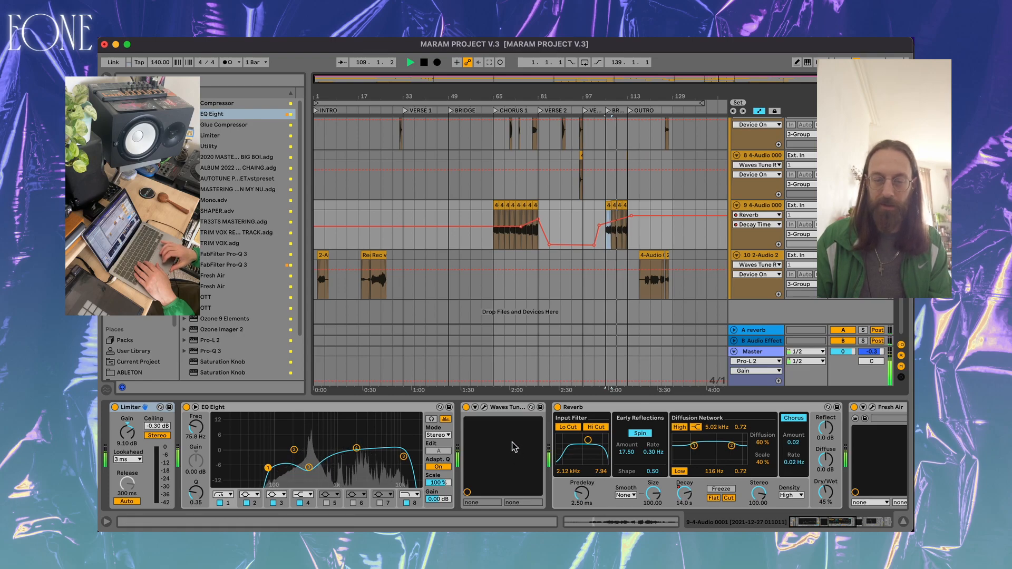
scroll(514, 447, "right", 5)
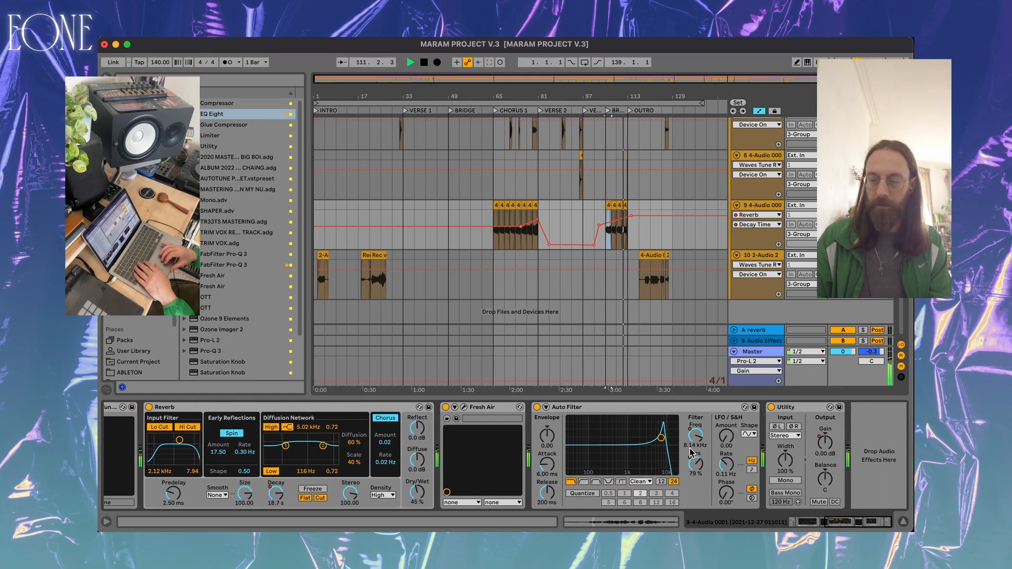
left_click(695, 464)
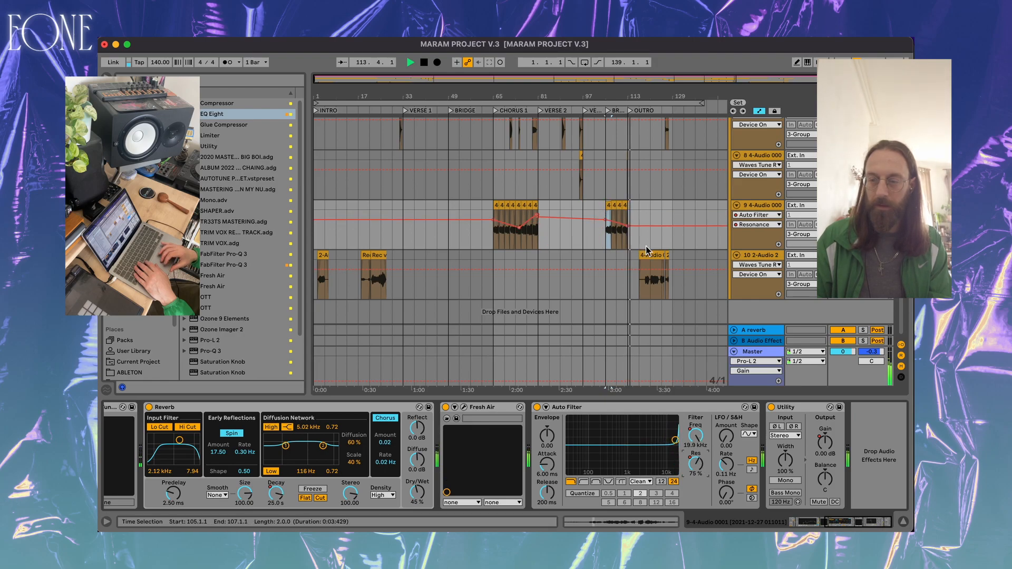
key("space")
left_click(696, 441)
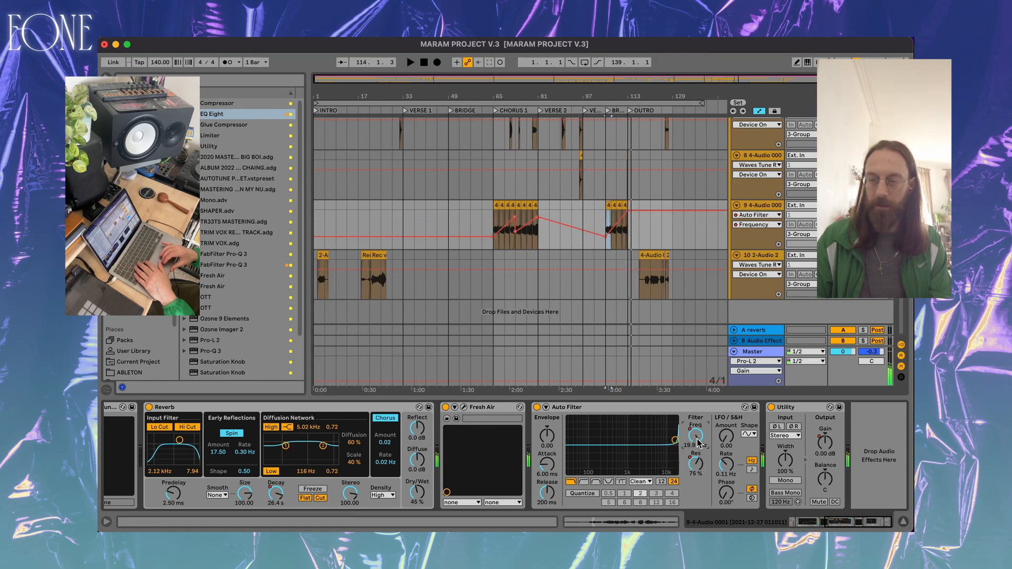
left_click(696, 464)
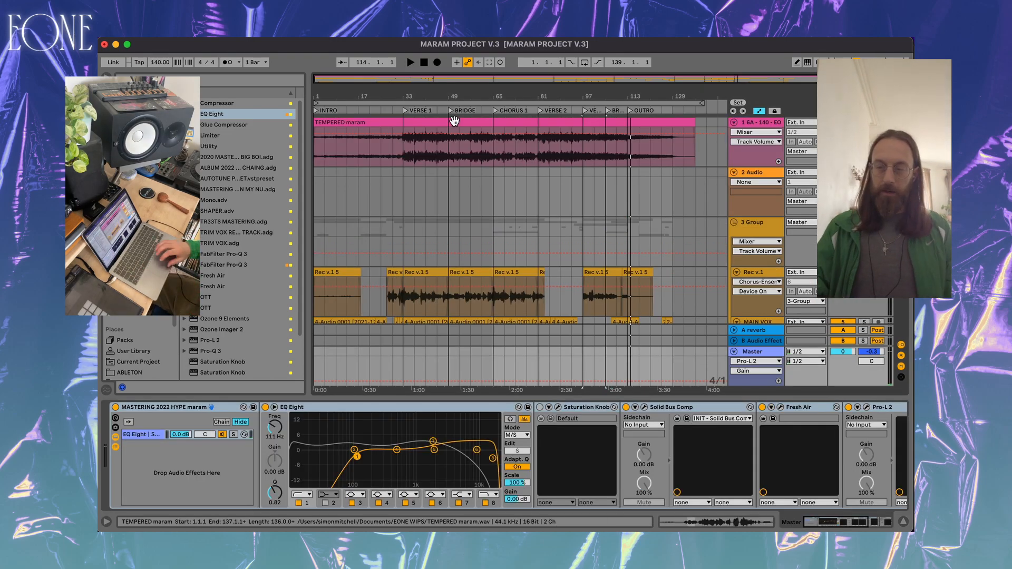
Show the sidechained Compressor on the TEMPERED maram instrumental track
left_click(451, 120)
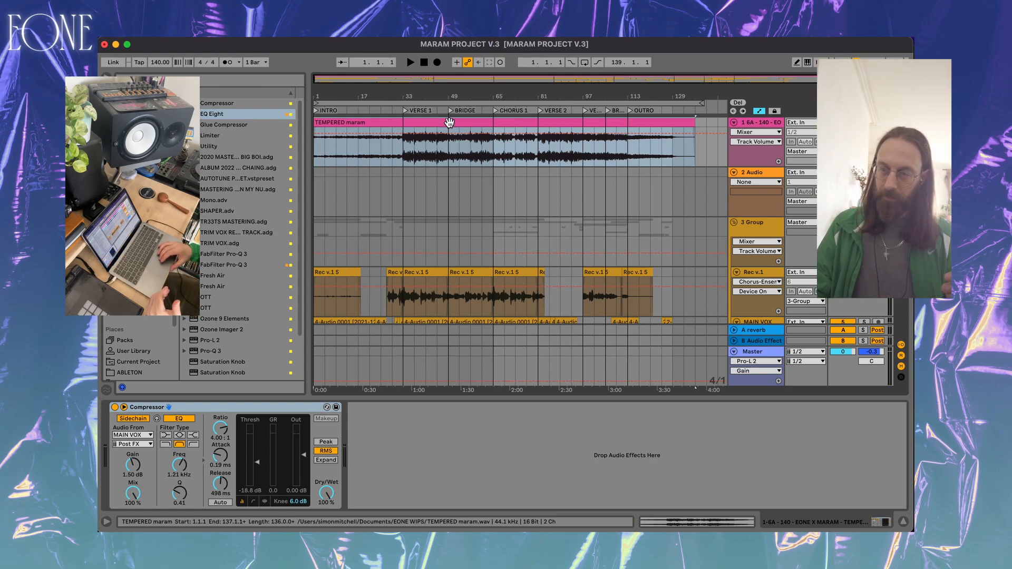
scroll(586, 260, "down", 4)
scroll(586, 260, "down", 1)
Show the Master effects chain and compare the mid and side curves of its EQ Eight, ending on side
left_click(755, 353)
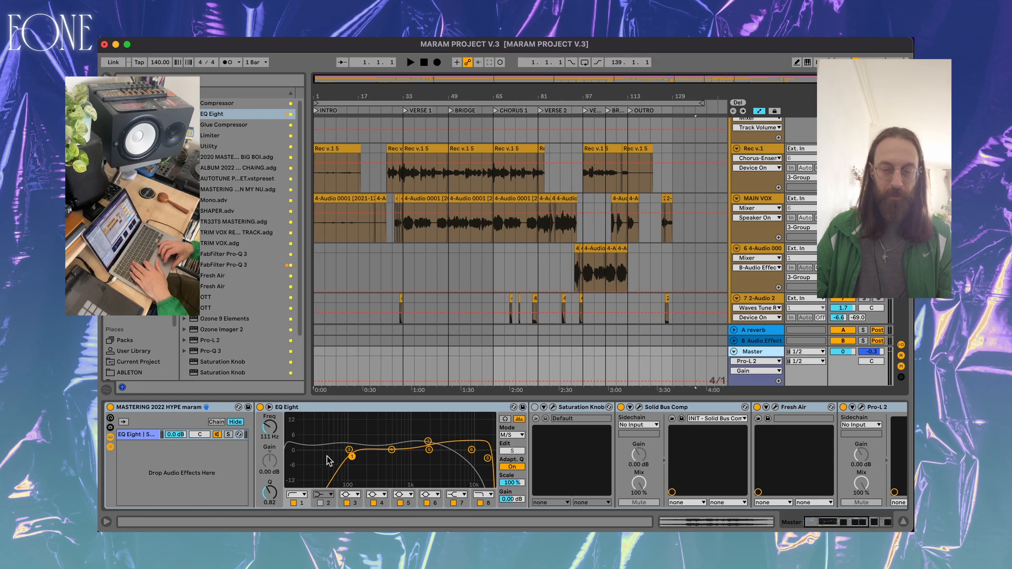
left_click(515, 452)
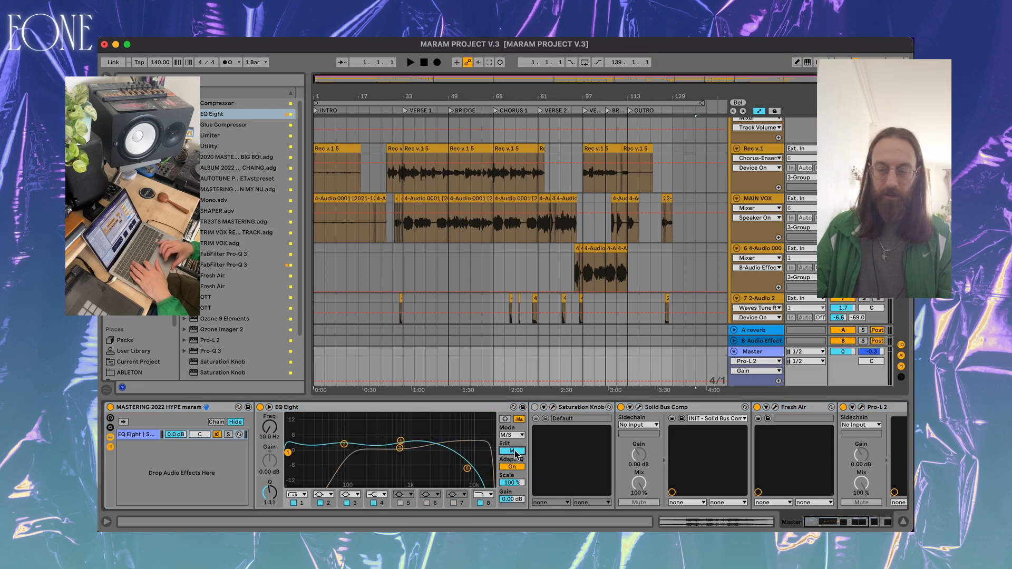
left_click(515, 452)
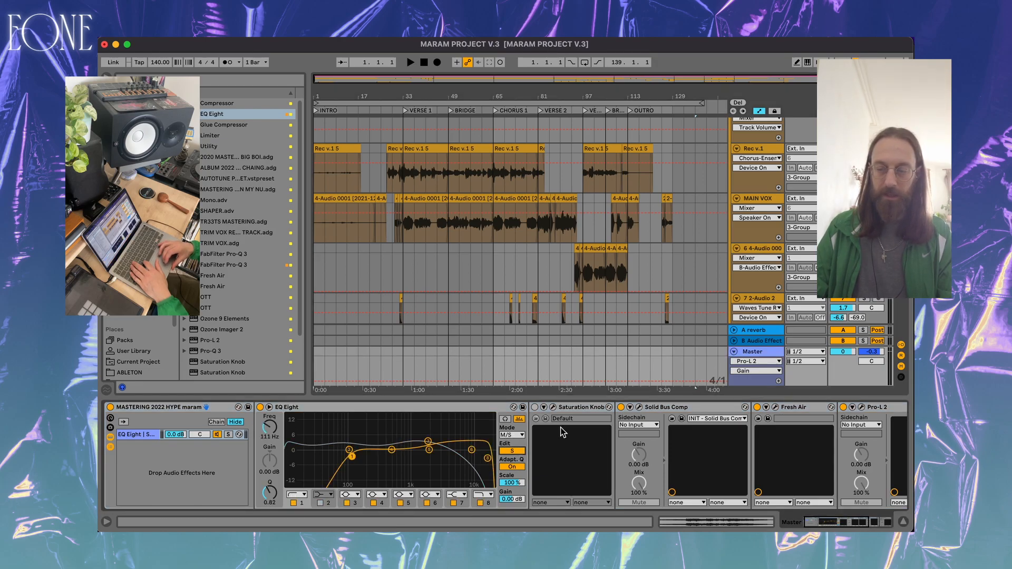
Inspect the Solid Bus Comp and Fresh Air plug-in settings on the Master, closing each window
left_click(678, 408)
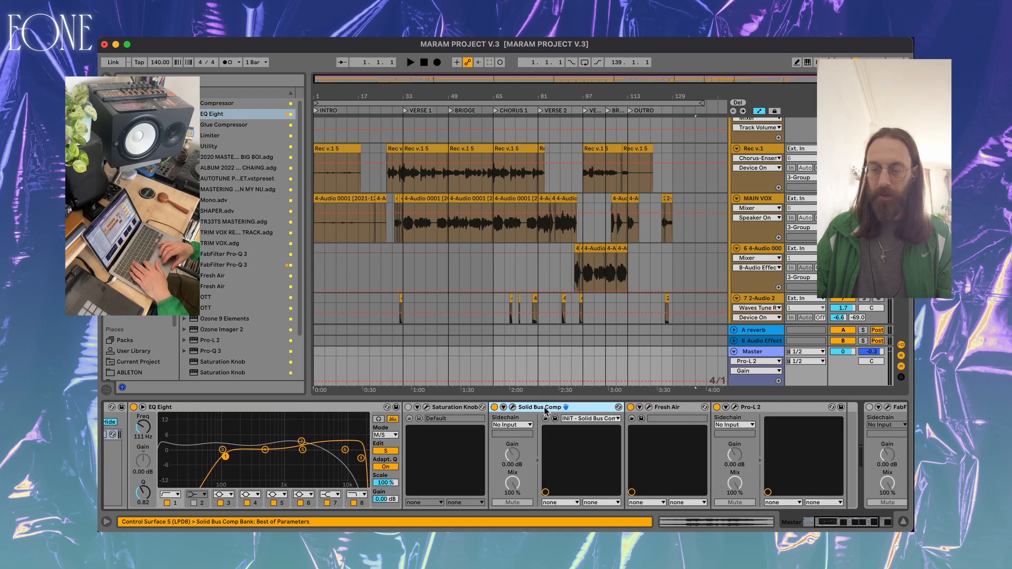
left_click(513, 407)
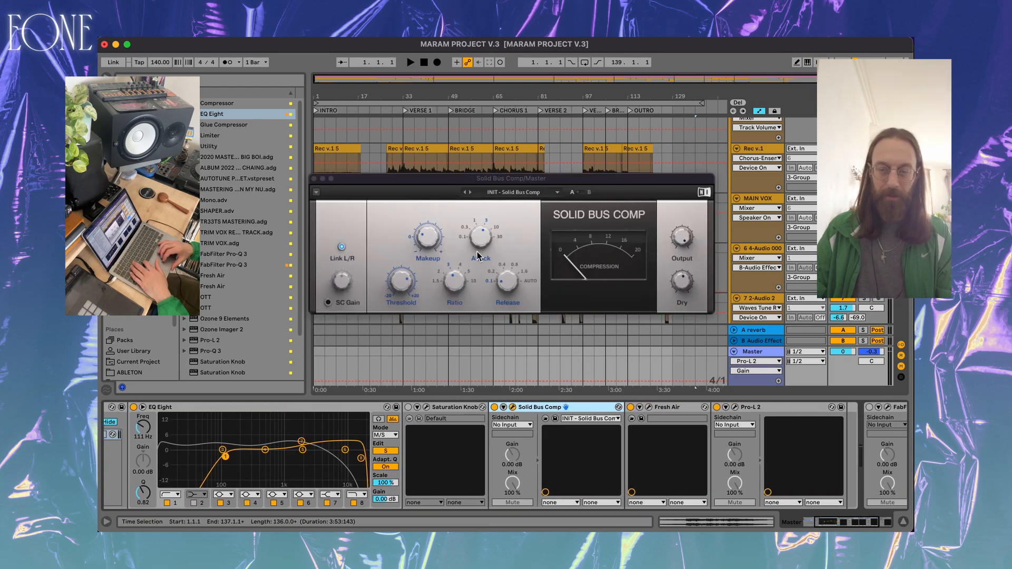
left_click(315, 179)
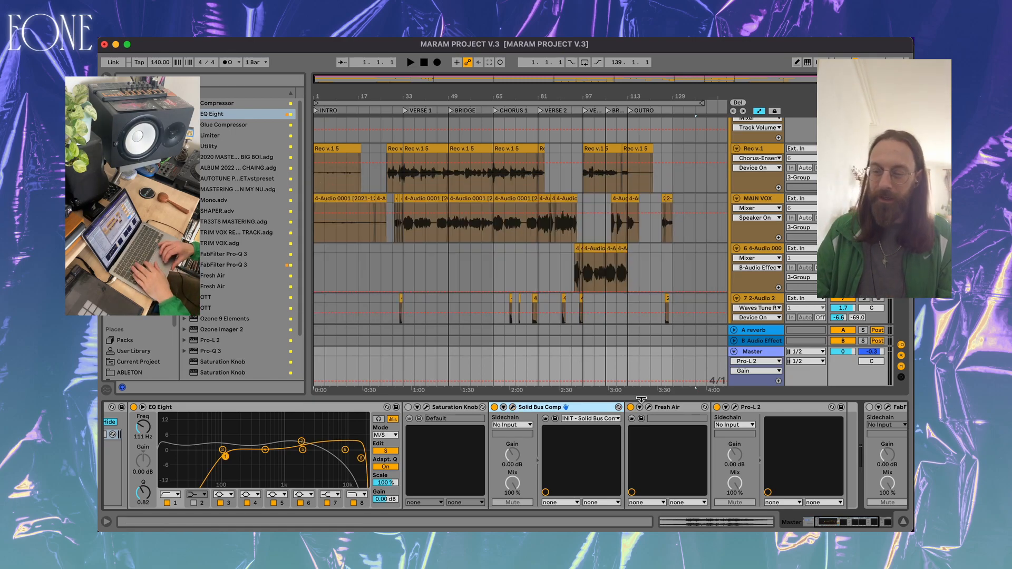
left_click(649, 407)
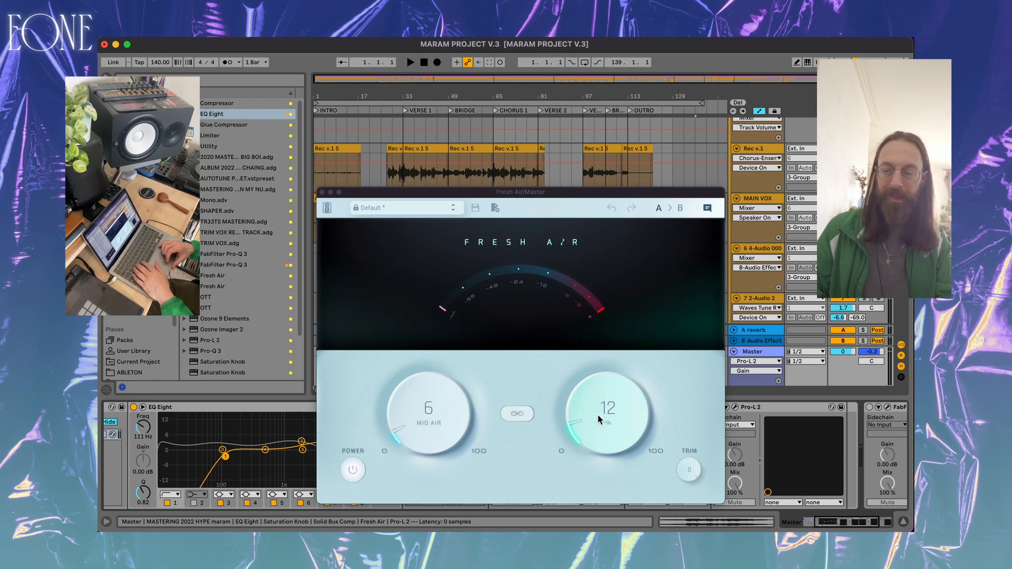
left_click(323, 191)
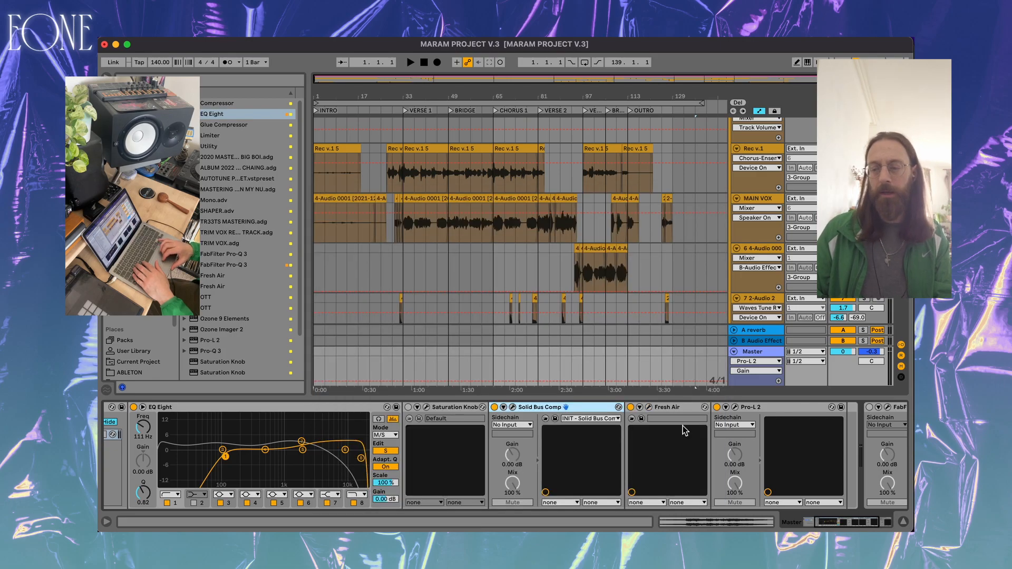
Inspect the gain, lookahead, attack and release settings of Pro-L 2 on the Master and close its window
scroll(594, 408, "right", 5)
left_click(583, 408)
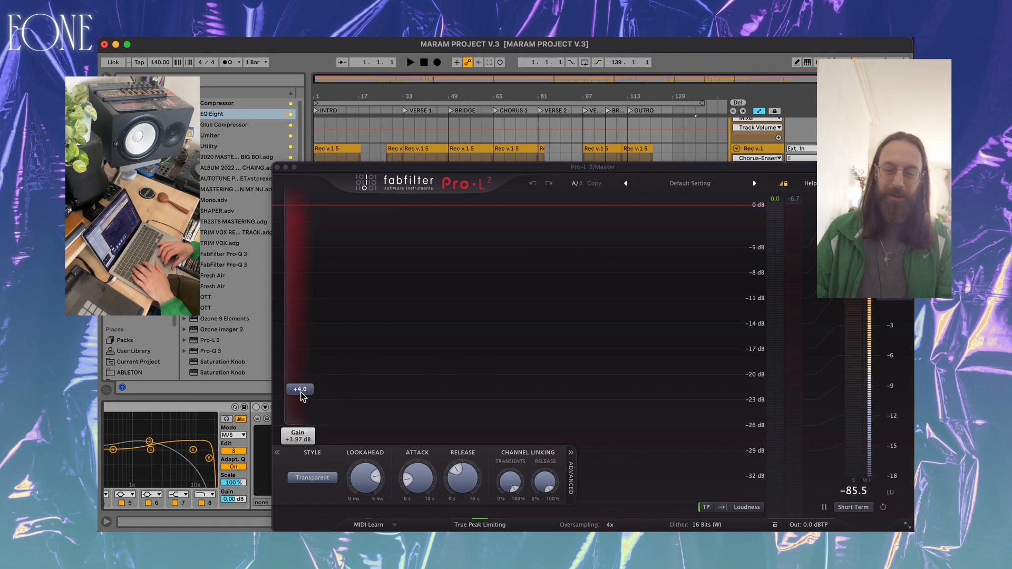
mouse_move(421, 490)
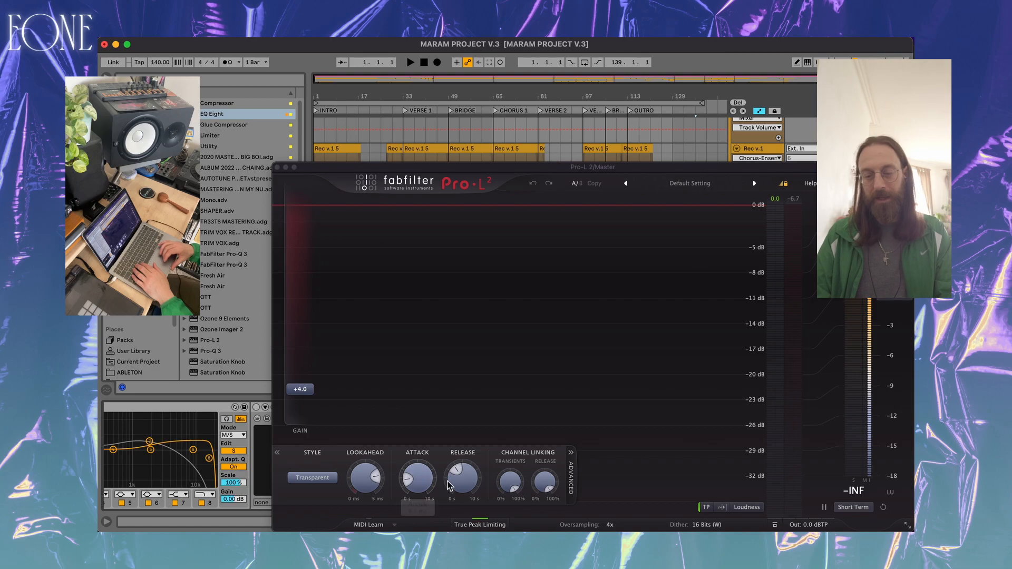
left_click(277, 167)
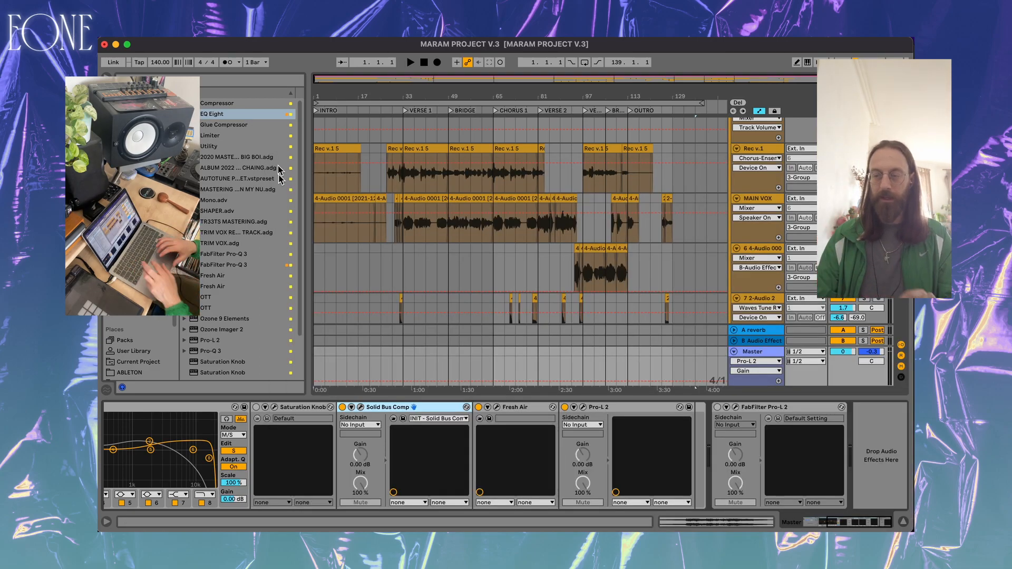
Inspect the bypassed Saturation Knob plug-in on the Master and close its window
left_click(232, 467)
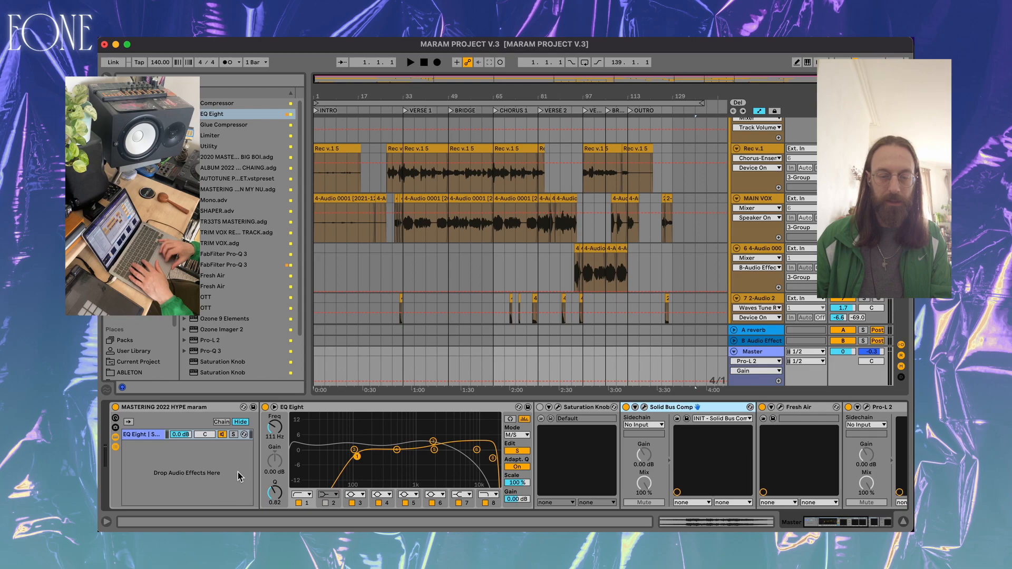
left_click(578, 407)
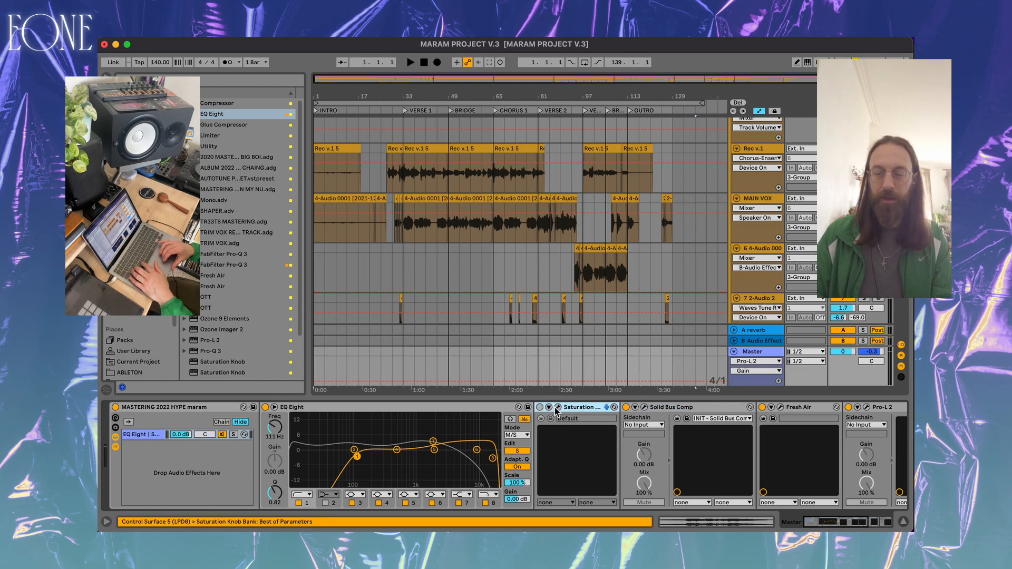
left_click(557, 407)
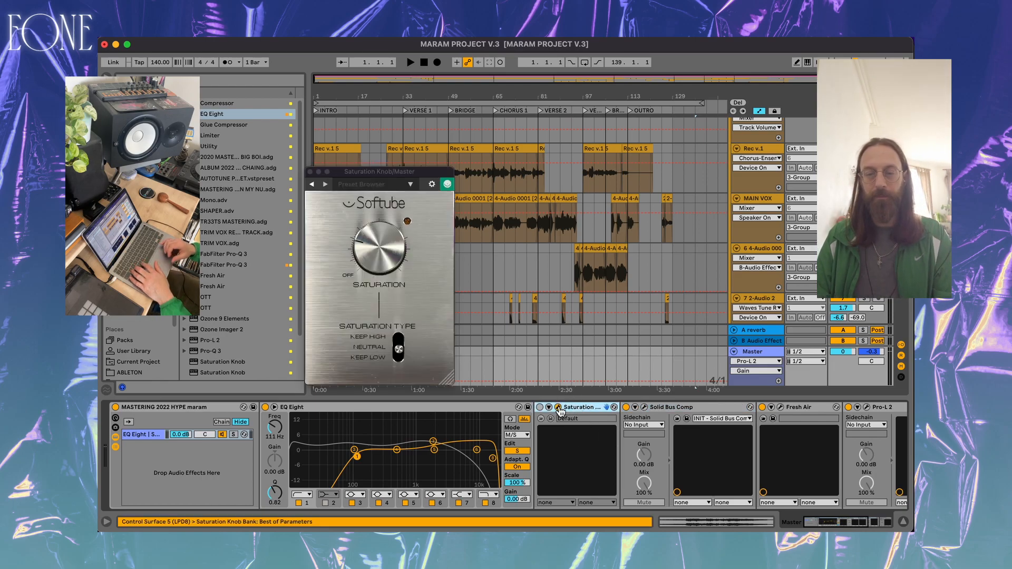
left_click(310, 172)
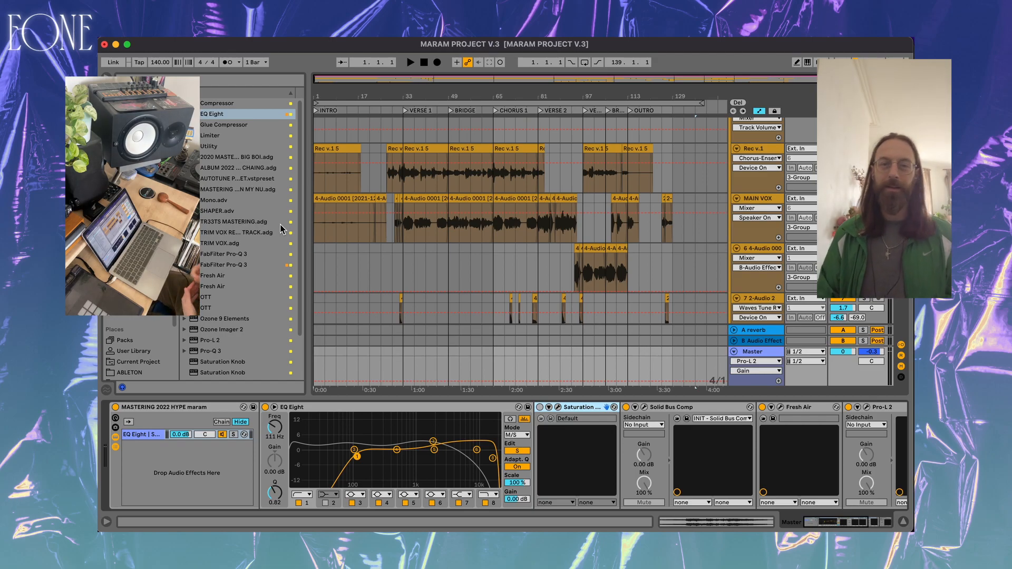